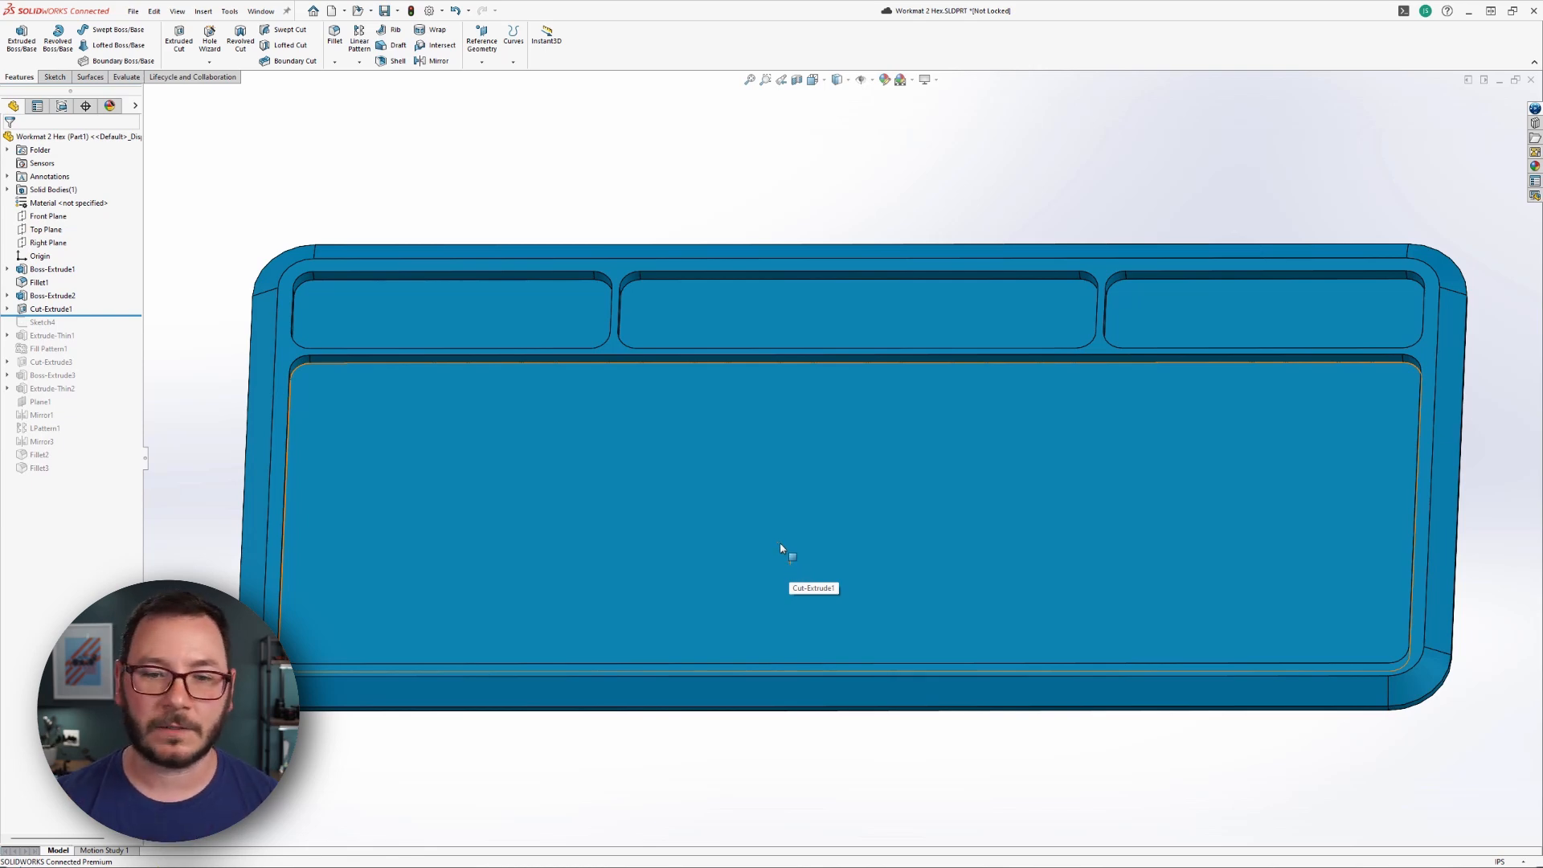
Start a sketch on the large pocket's floor and draw a vertical centerline between the midpoints of its upper and lower edges
click(782, 543)
click(833, 505)
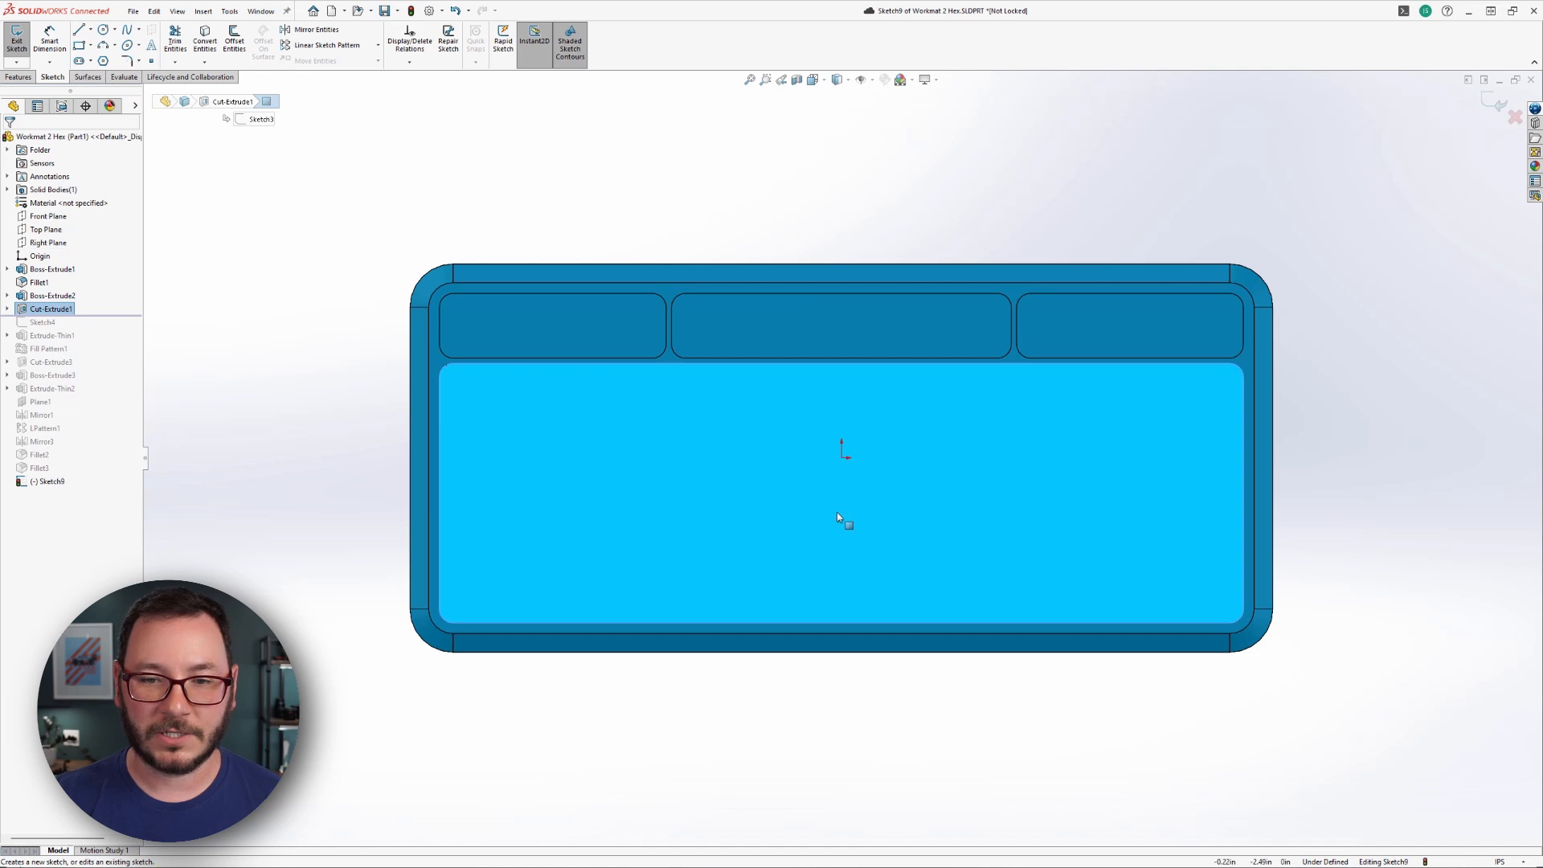
key(s)
click(943, 529)
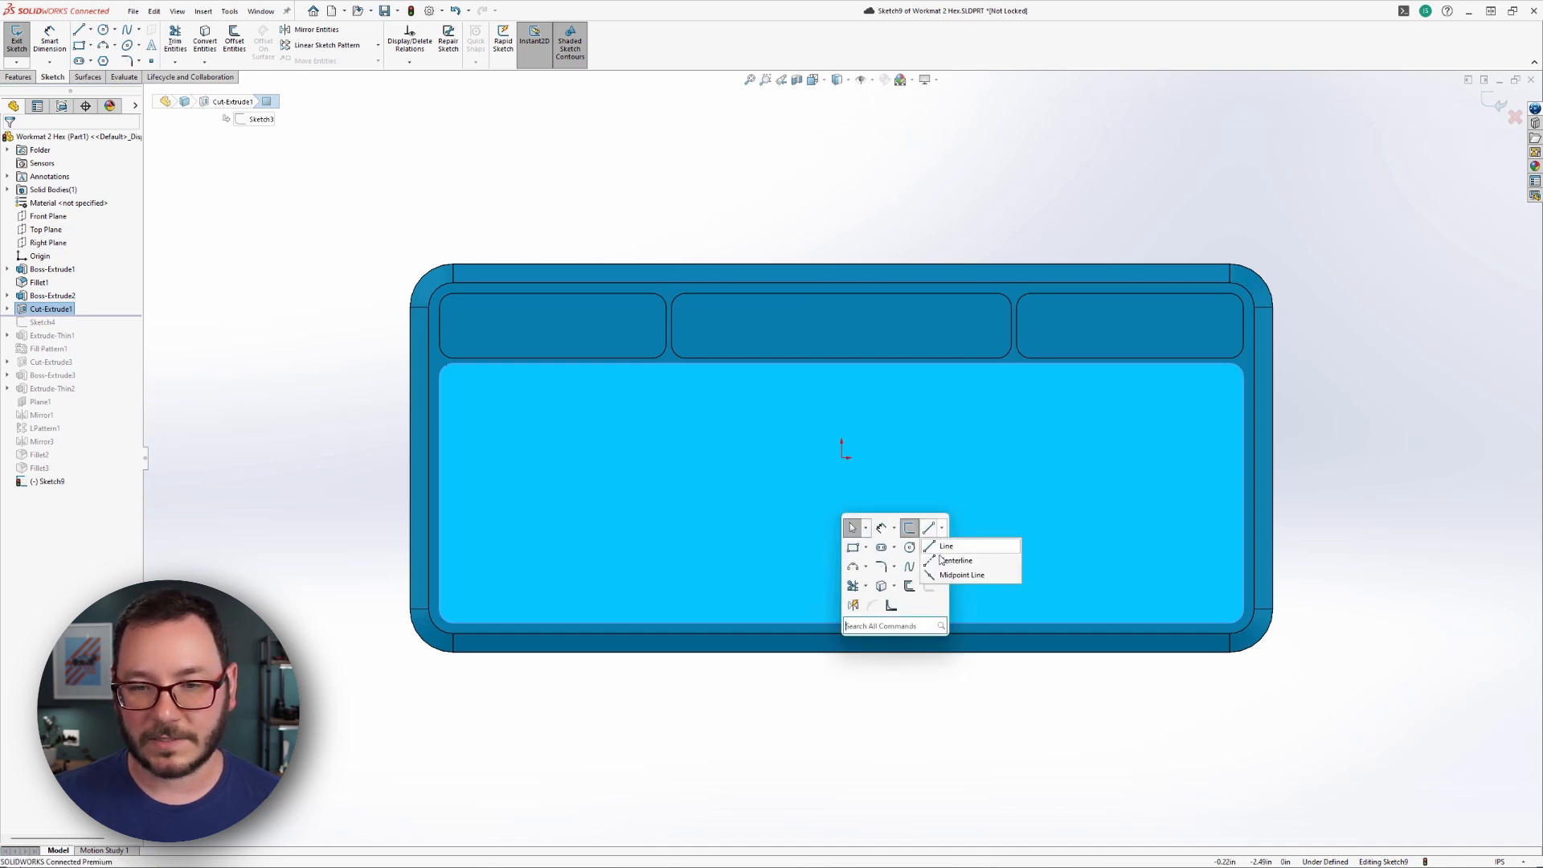
click(948, 561)
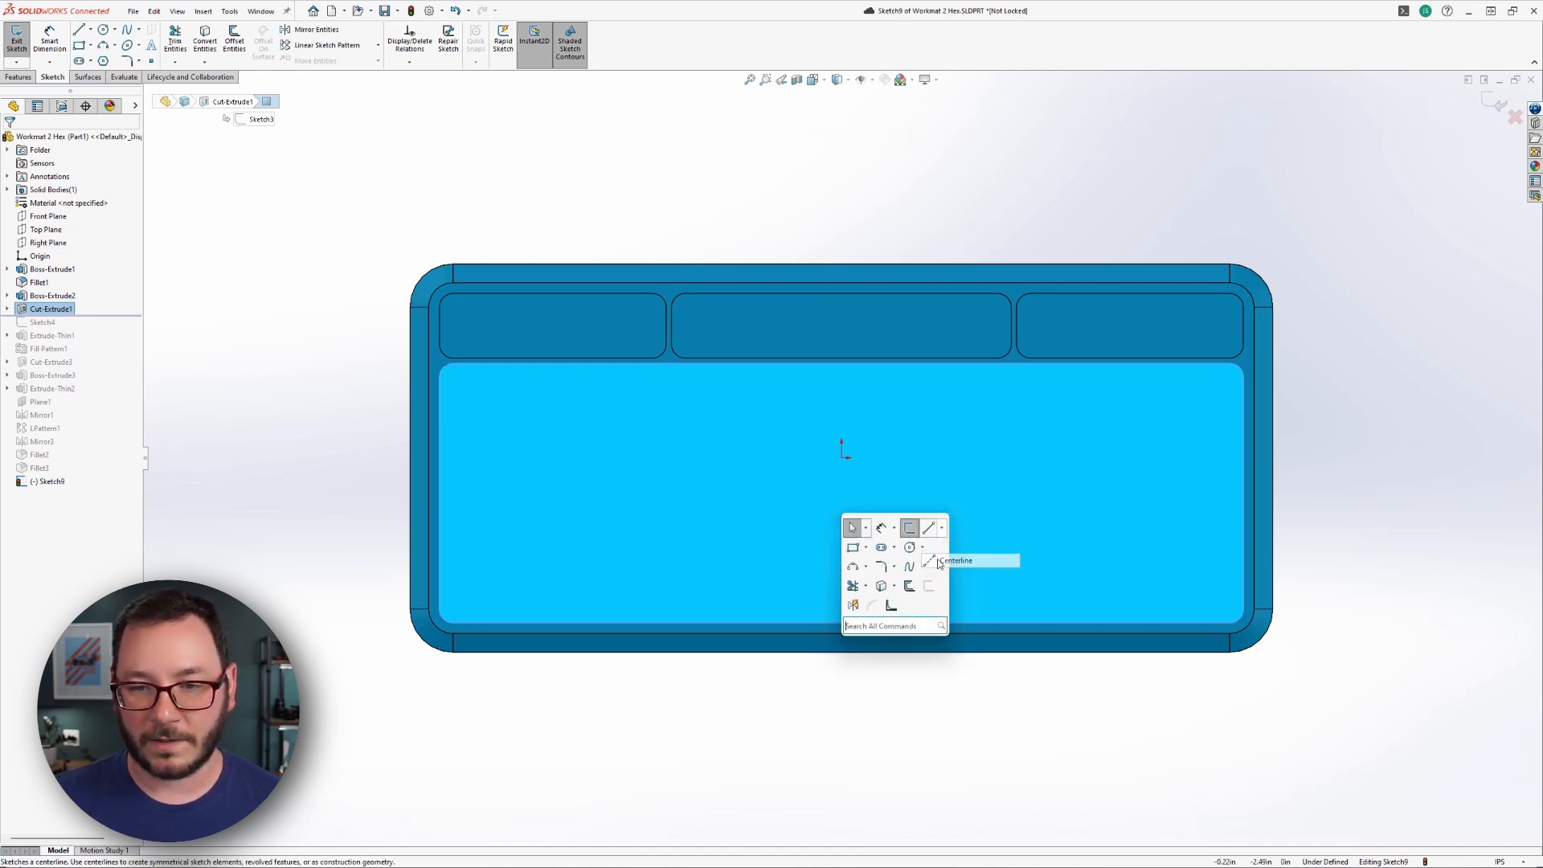
click(842, 364)
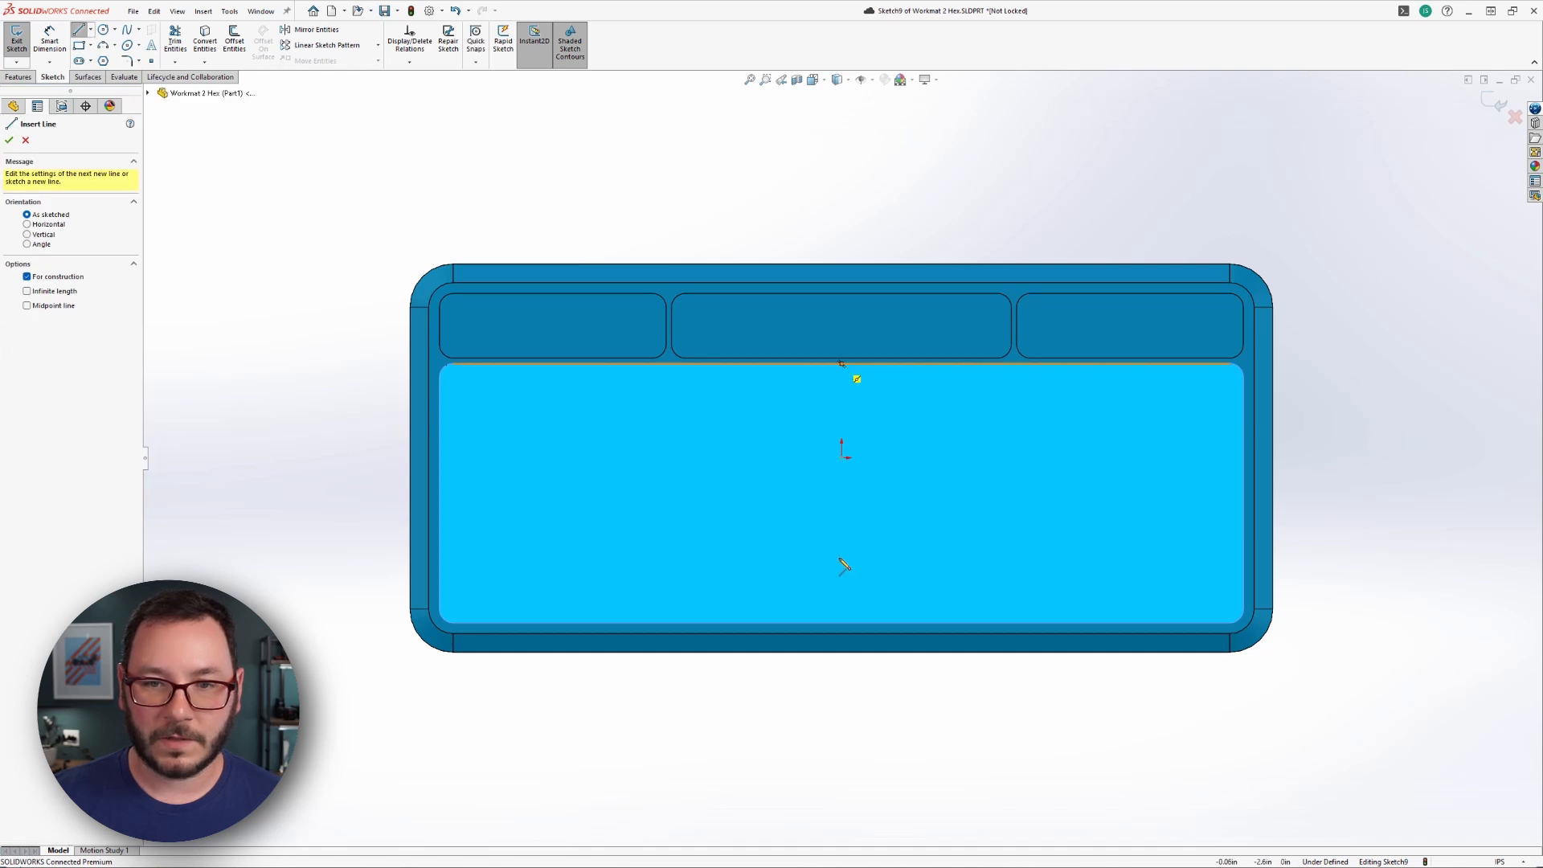
click(841, 623)
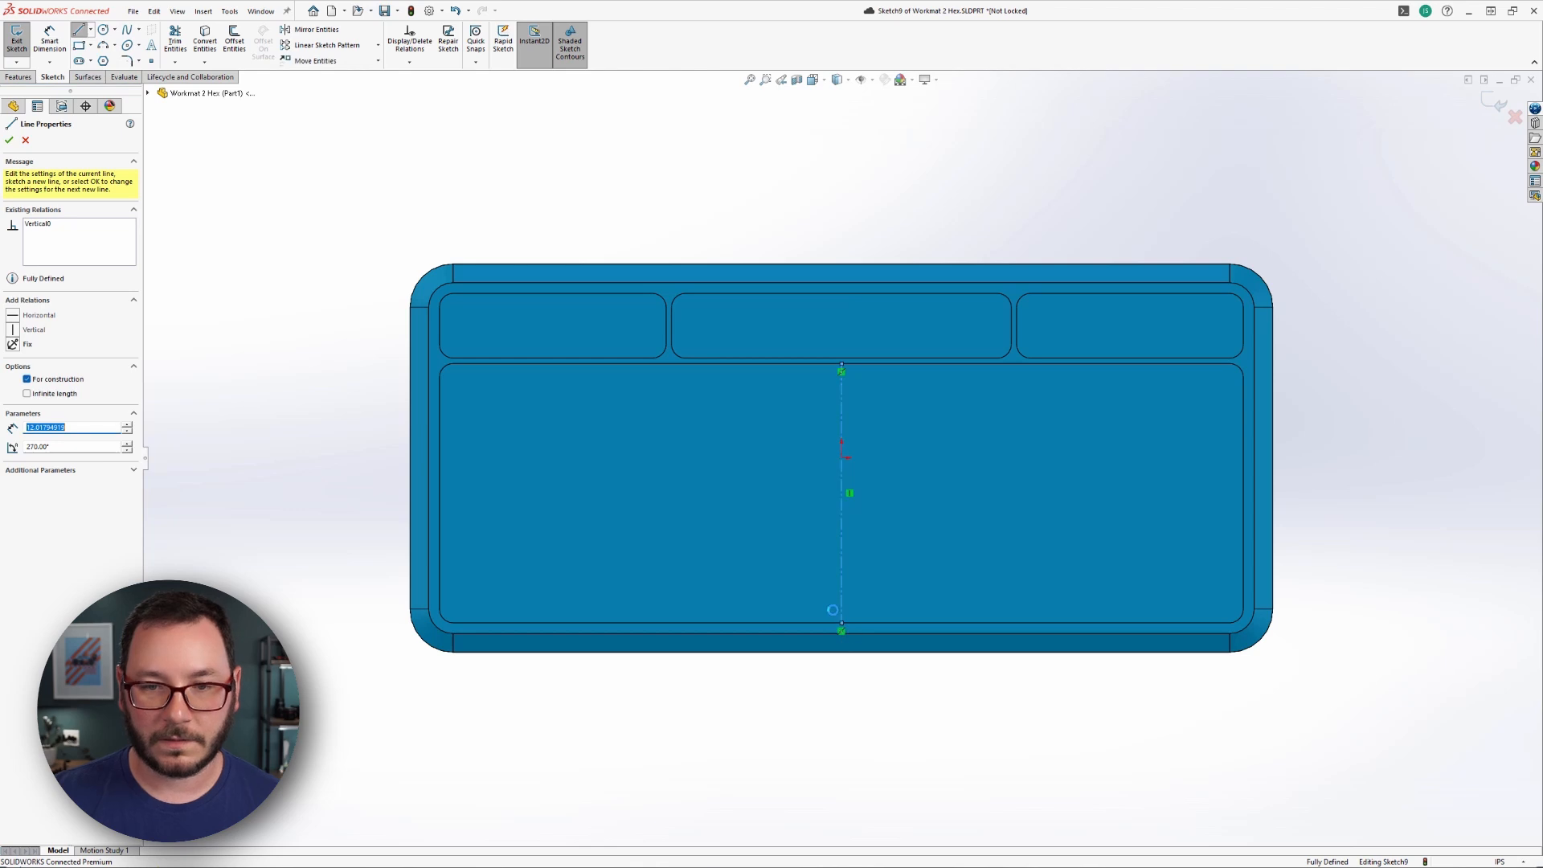
key(Escape)
key(Escape)
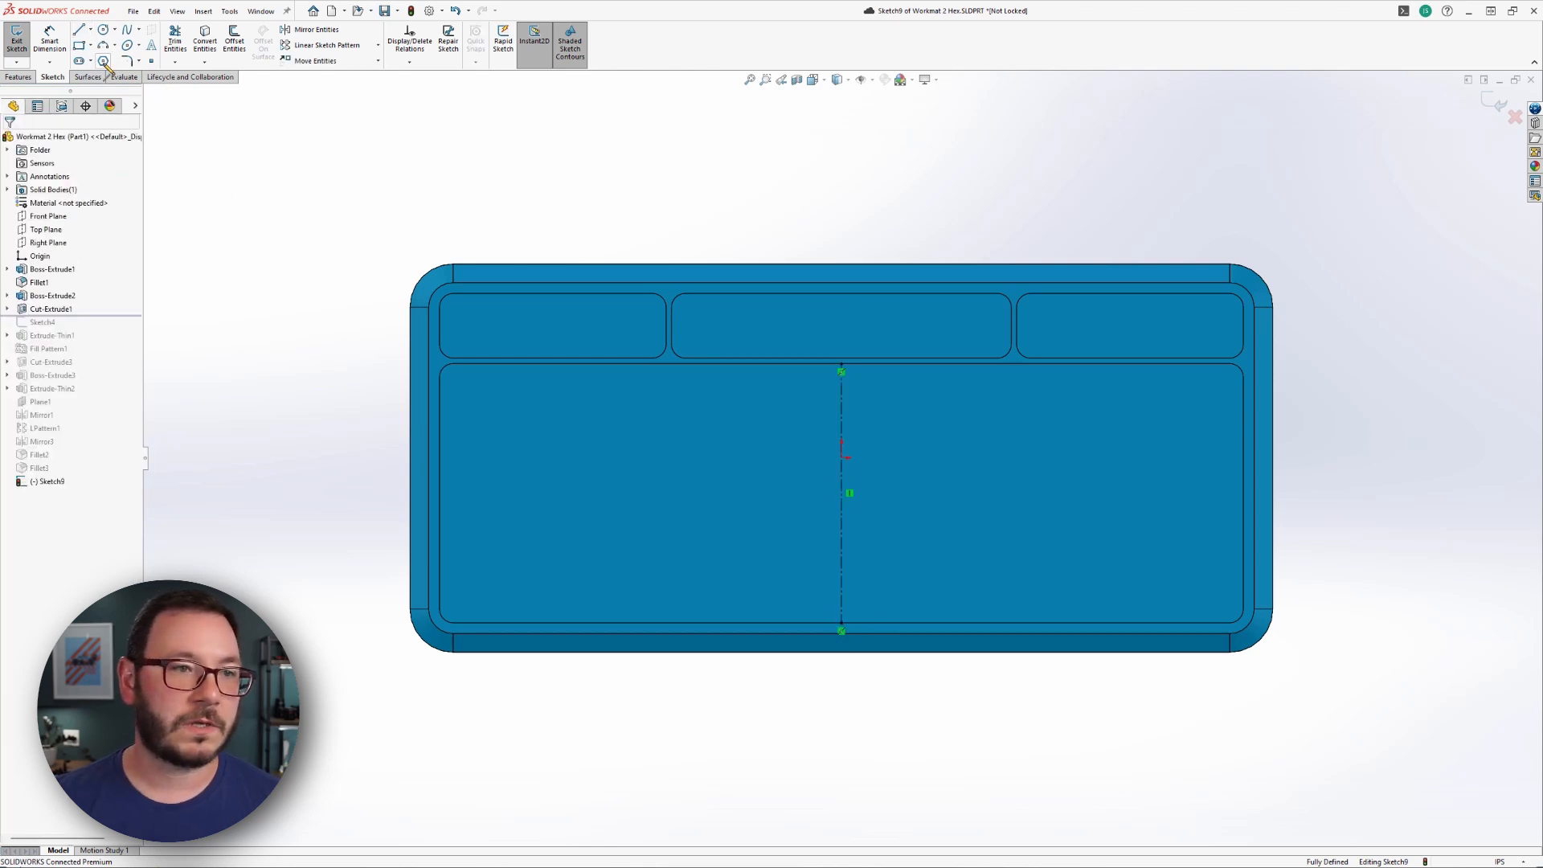
Sketch a six-sided polygon about 2.23 in across flats, centred on the centerline's midpoint with a vertex pointing up
click(104, 63)
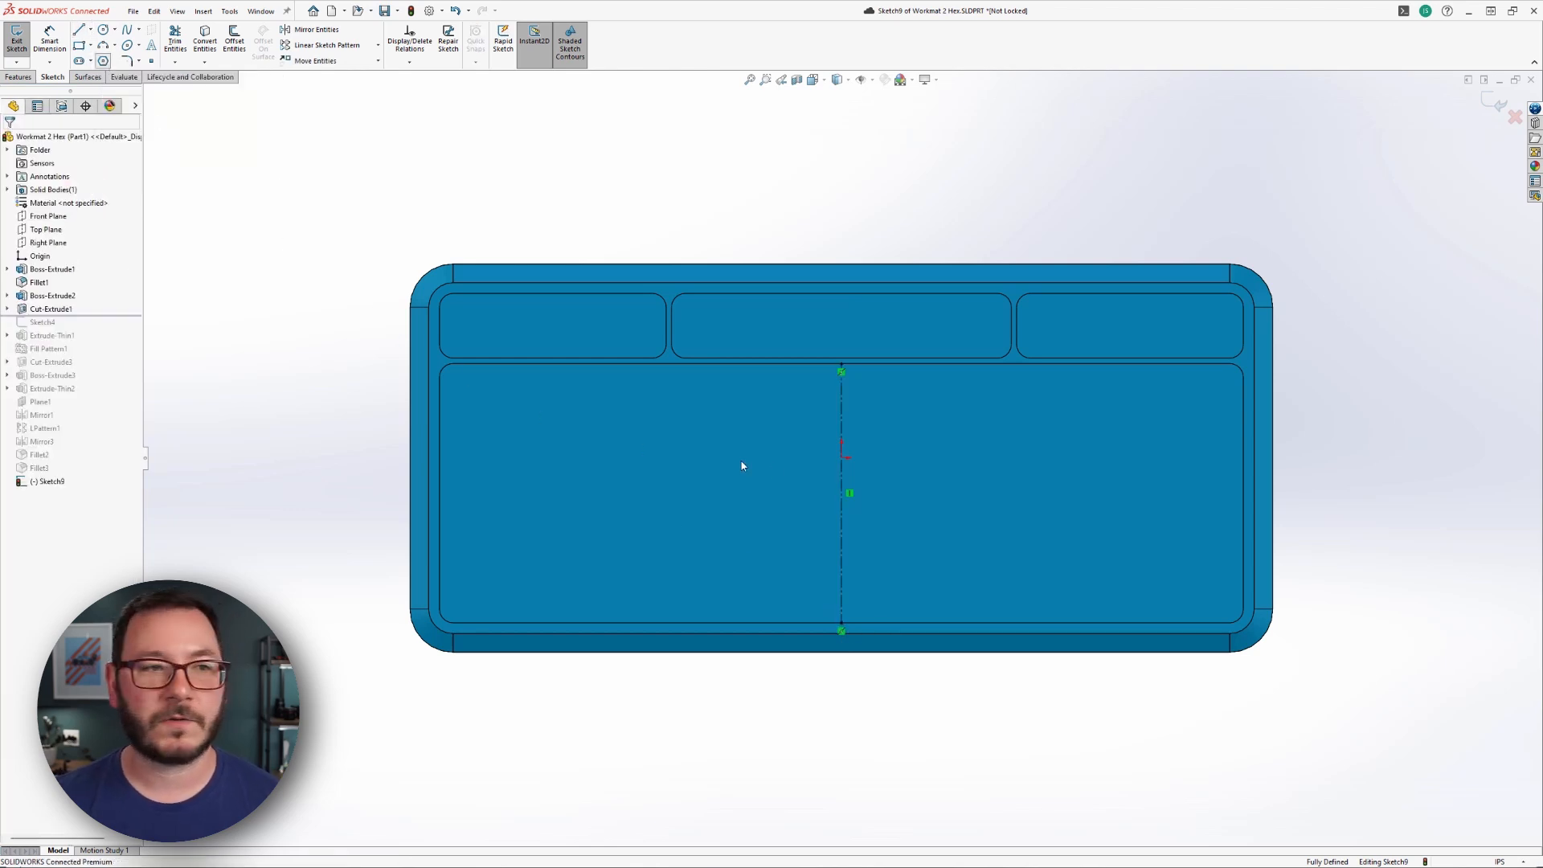
click(841, 493)
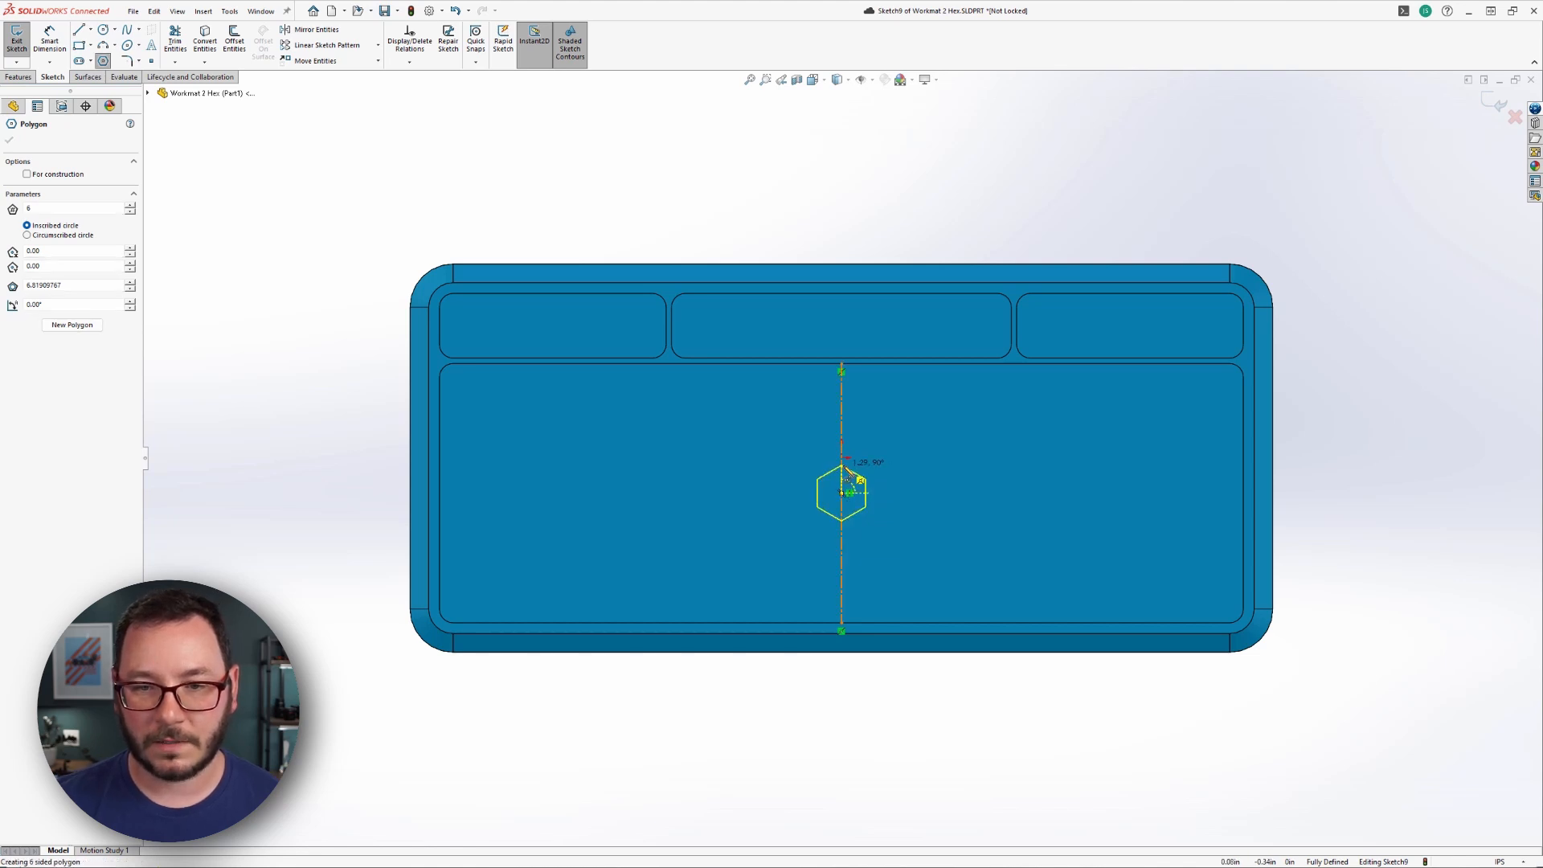
click(843, 467)
key(Escape)
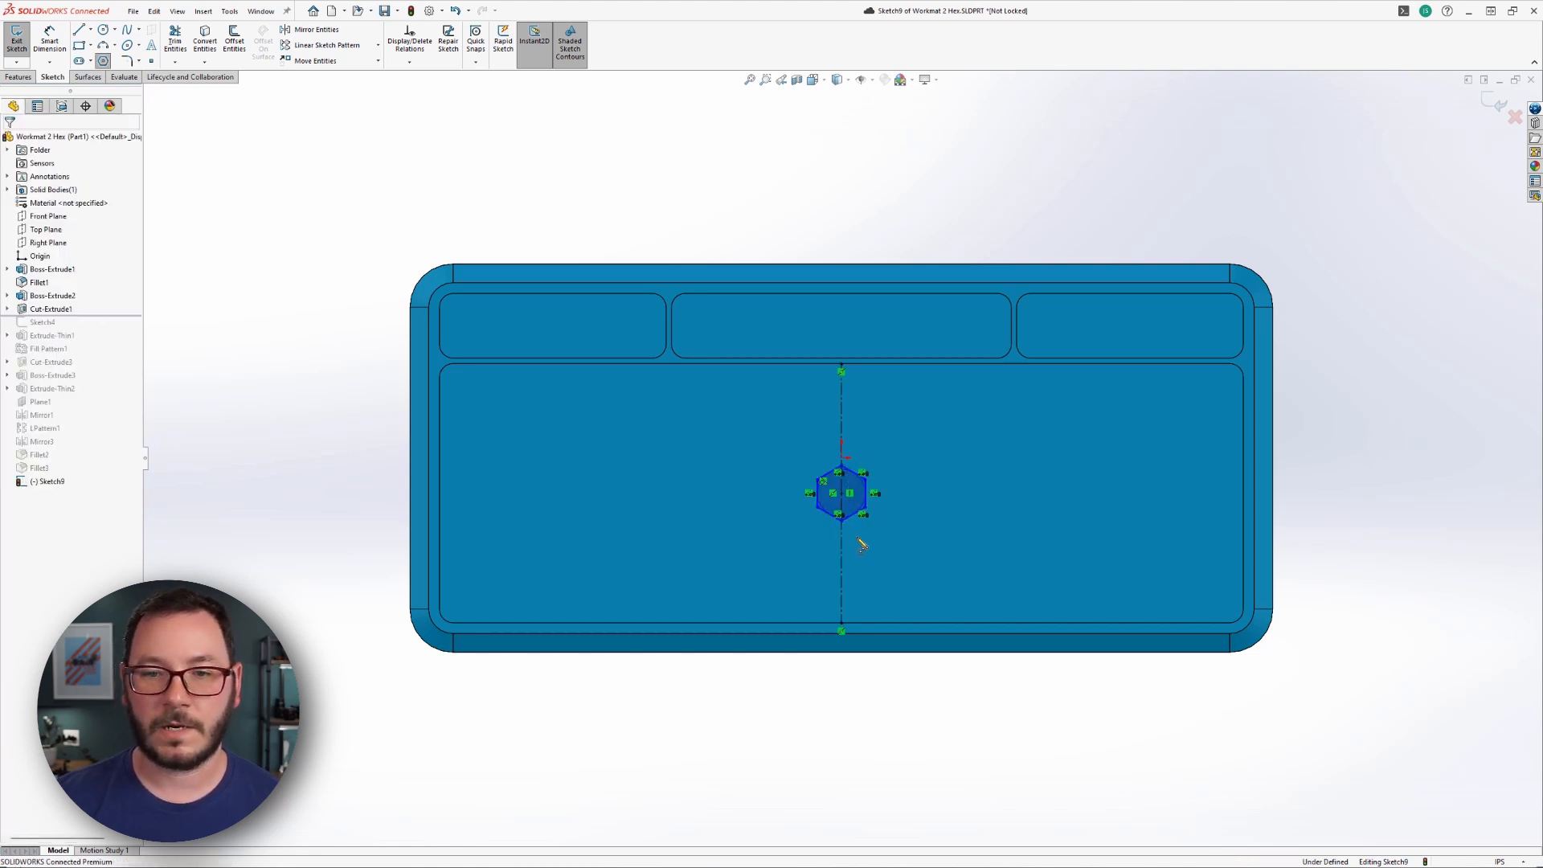
Dimension the hexagon's distance between two opposite flats as 2 in
scroll(856, 514, down, 3)
scroll(851, 509, down, 2)
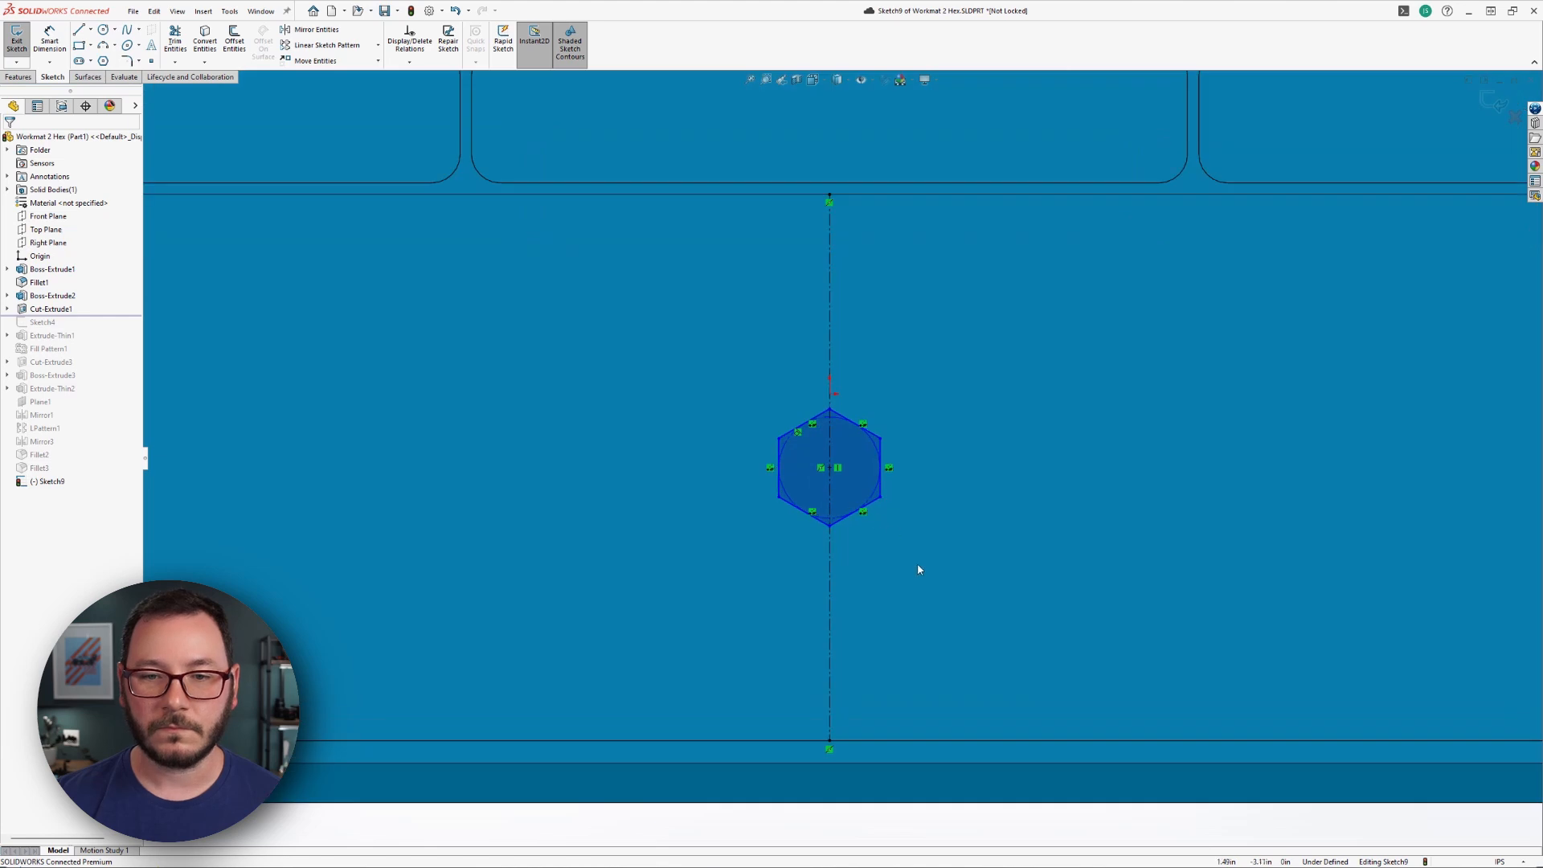
click(821, 418)
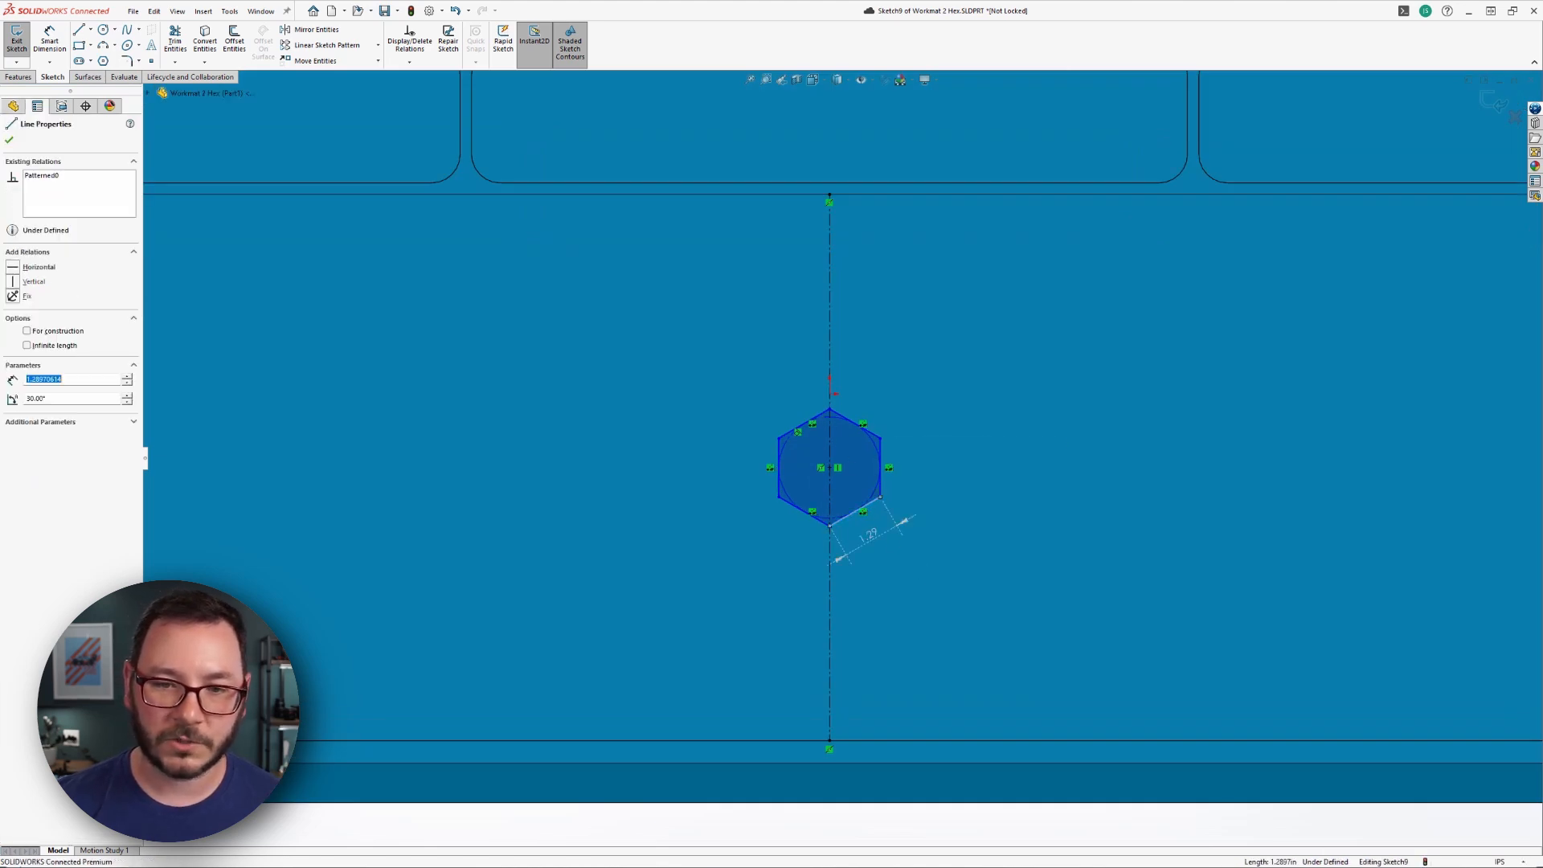
ctrl+click(821, 420)
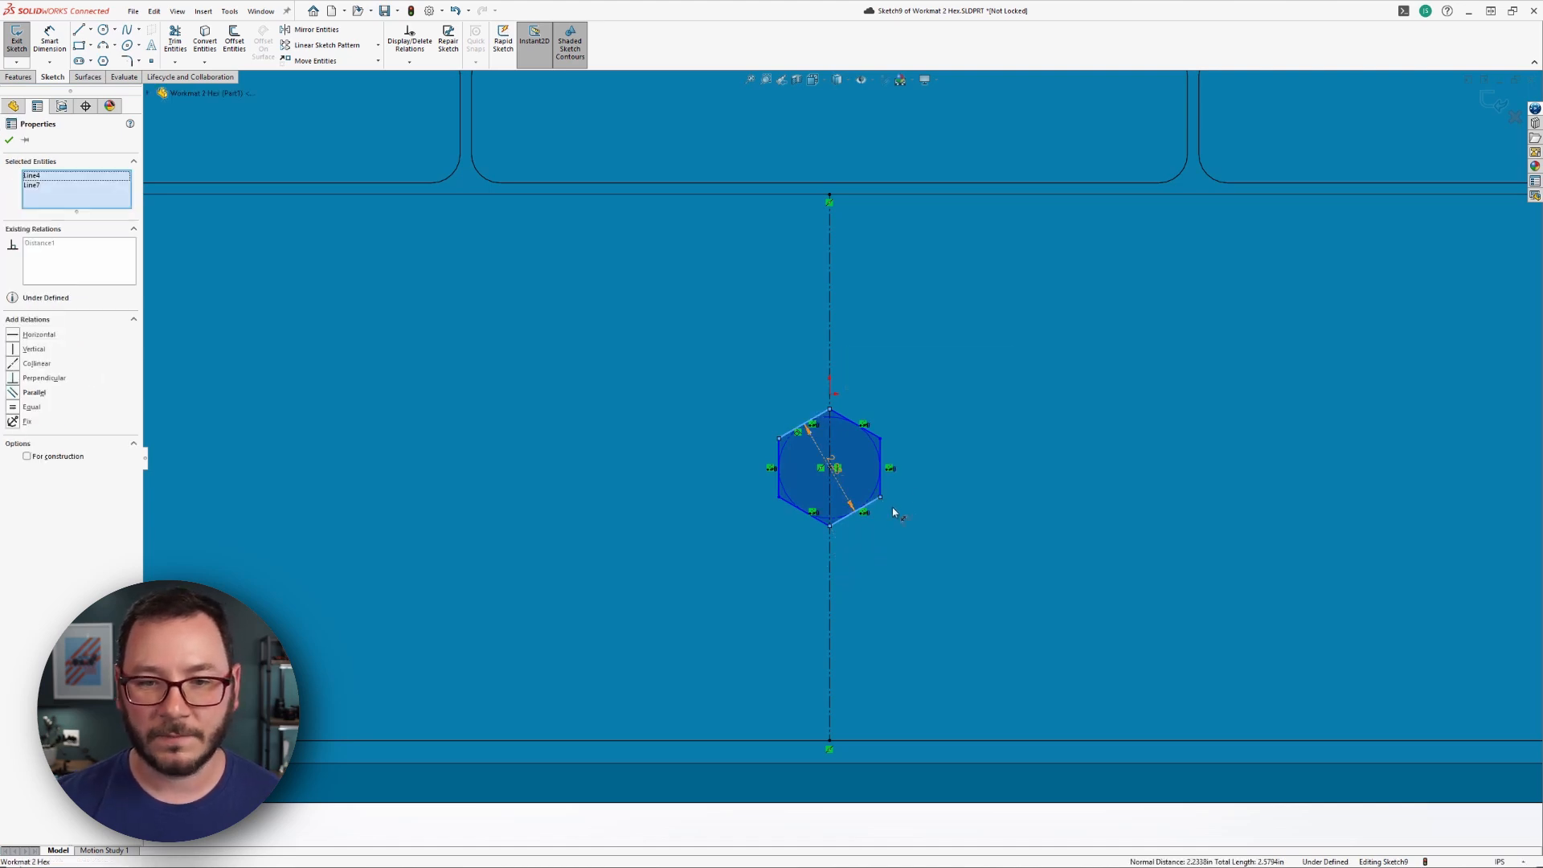
click(938, 481)
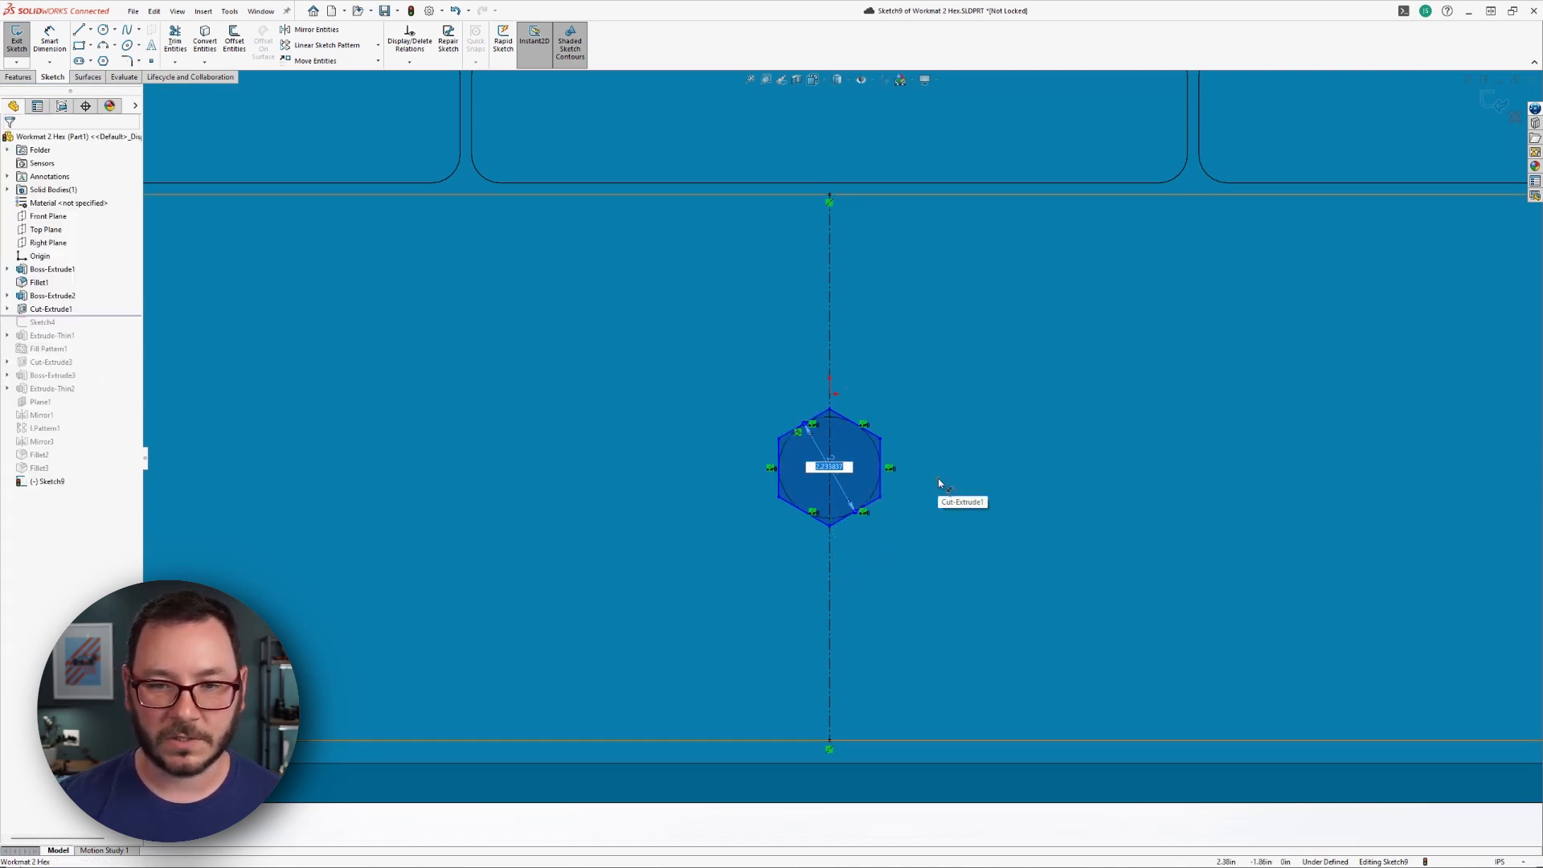
text(2)
key(Return)
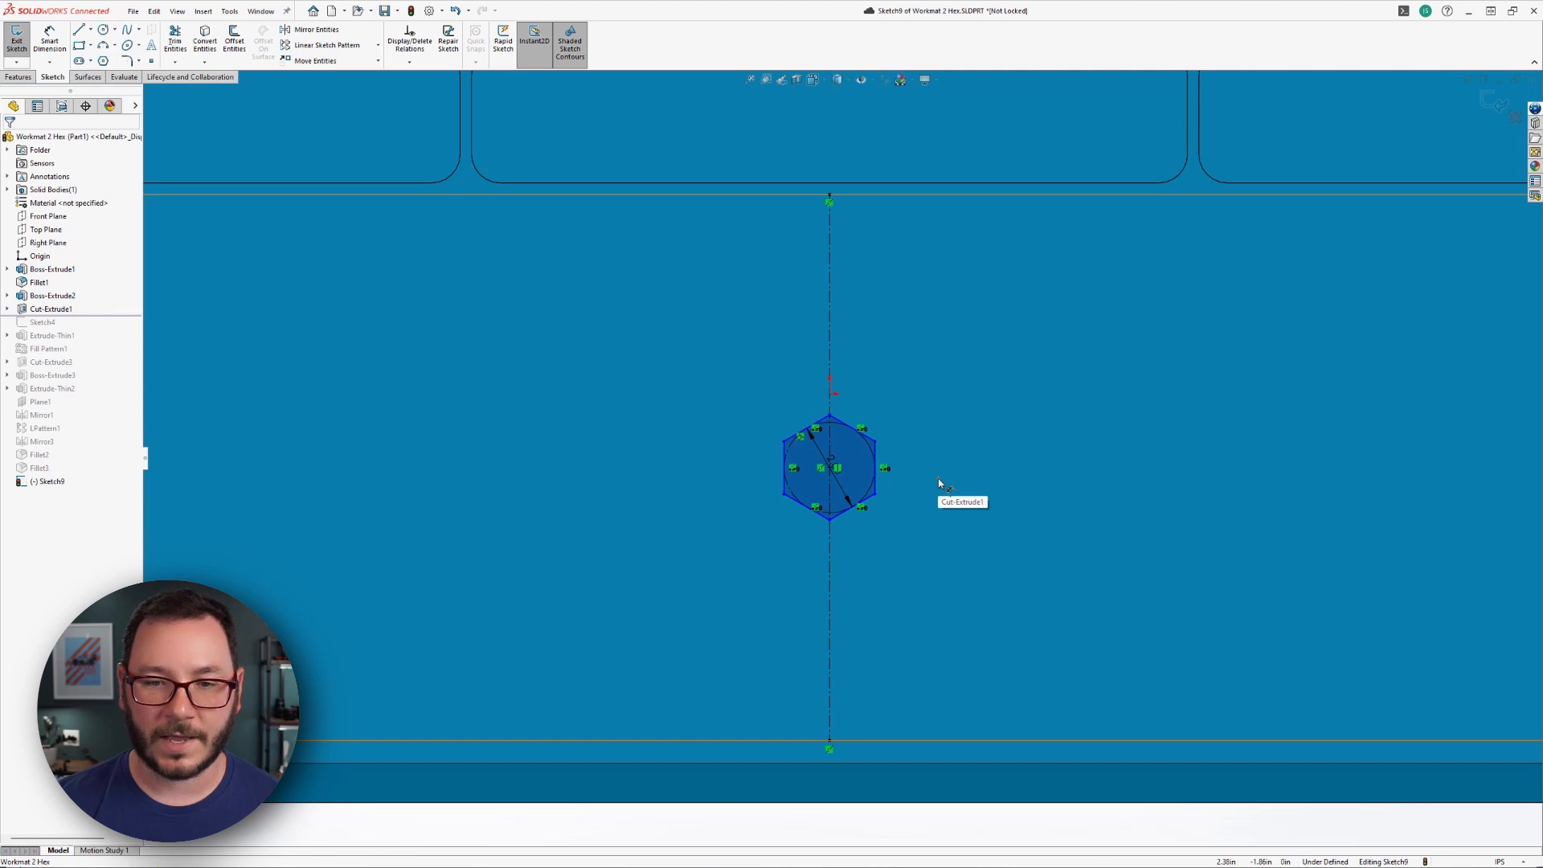
Make the hexagon's upper vertex coincident with the centerline and exit the sketch
click(828, 415)
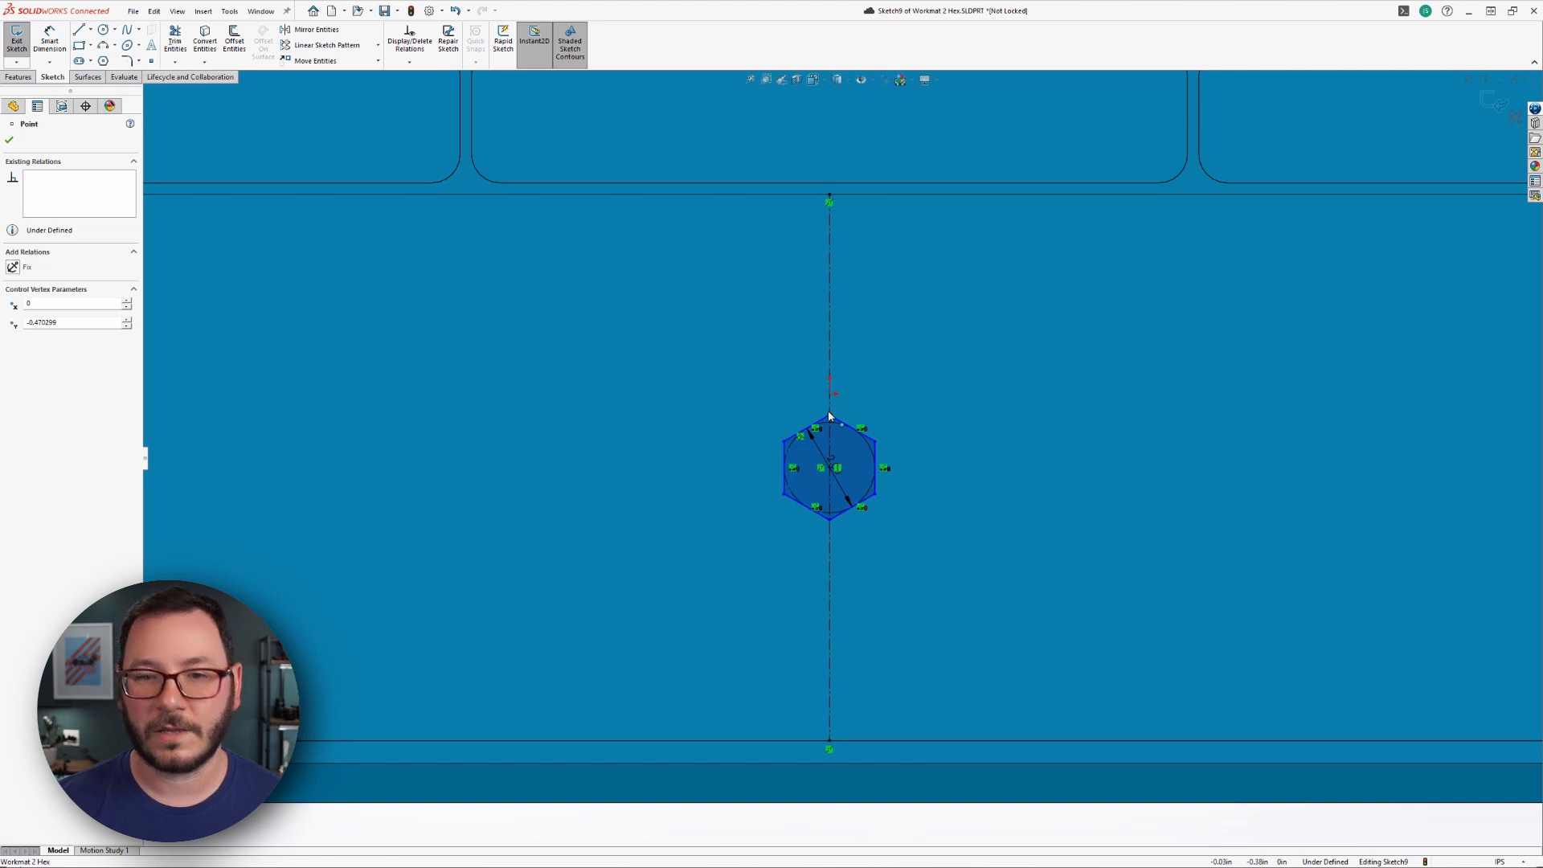
mouse_move(818, 420)
mouse_down()
mouse_move(770, 435)
mouse_move(840, 423)
mouse_move(795, 428)
mouse_move(829, 416)
mouse_up()
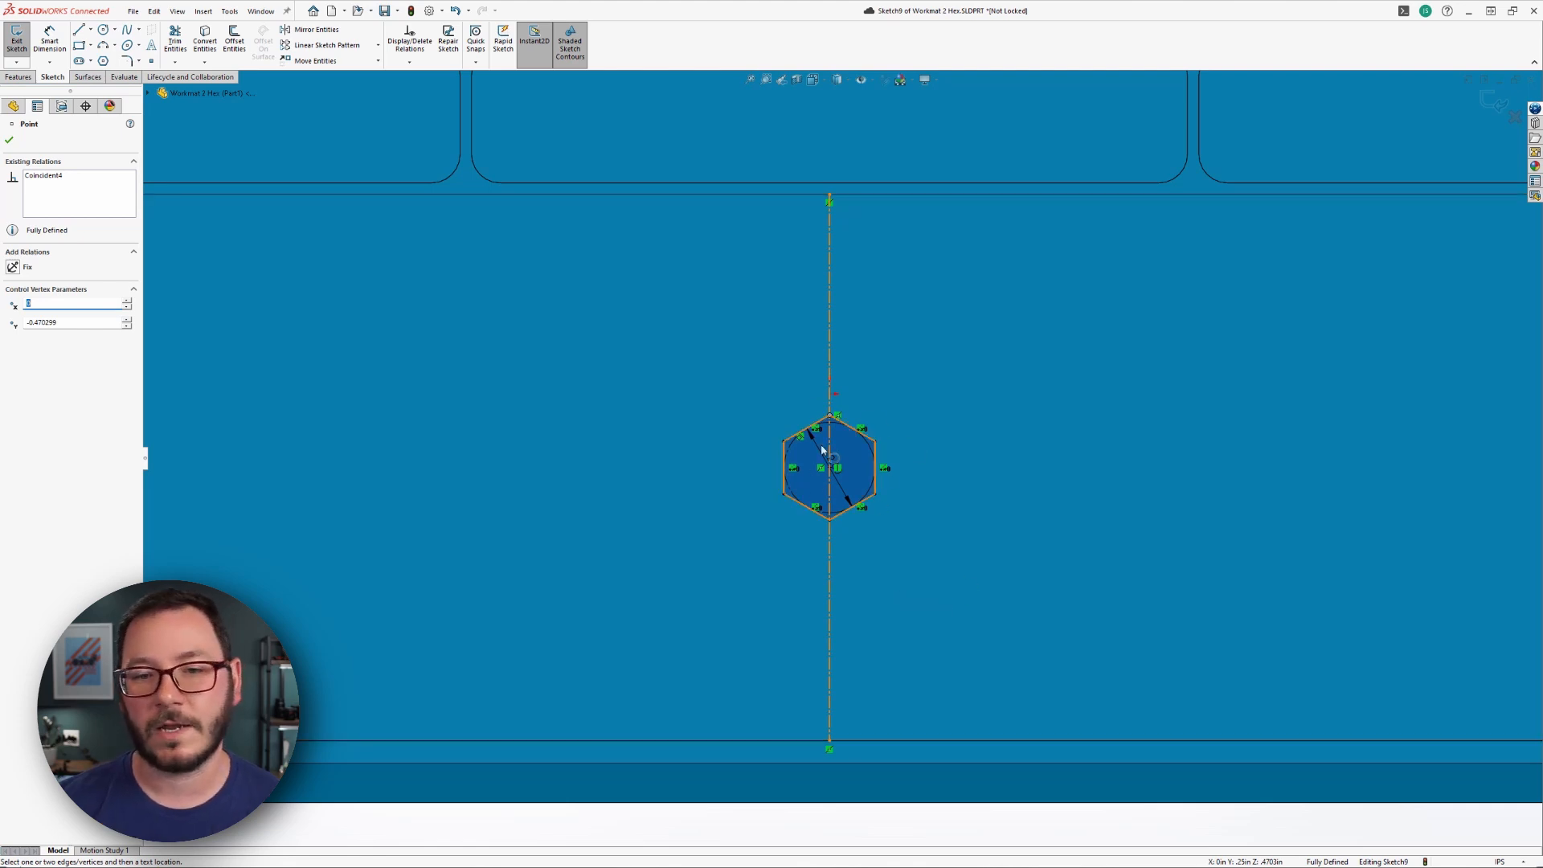
middle_drag(949, 572, 955, 508)
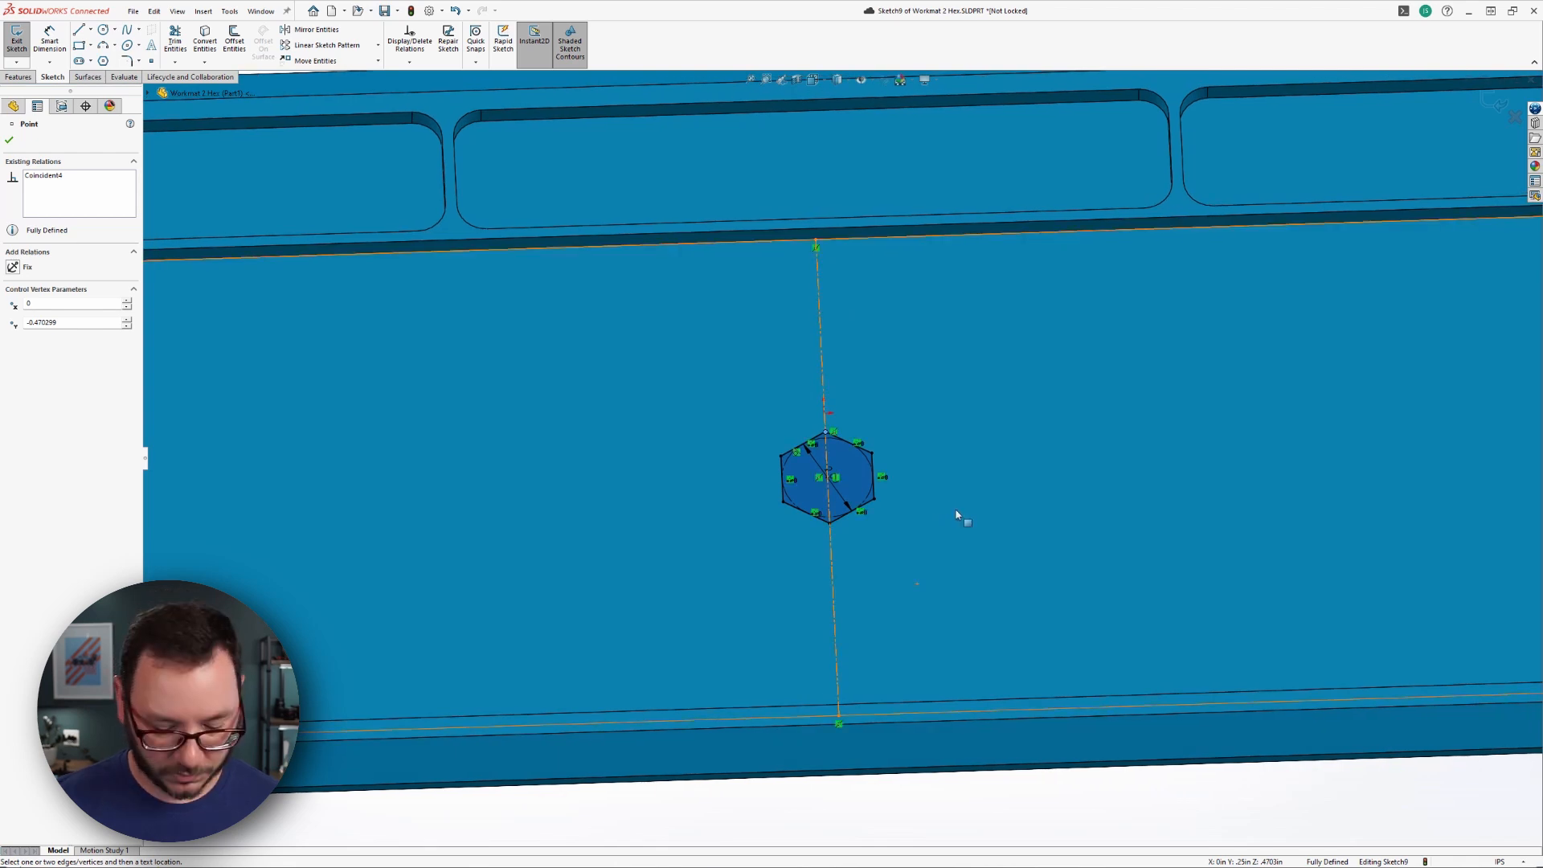
key(d)
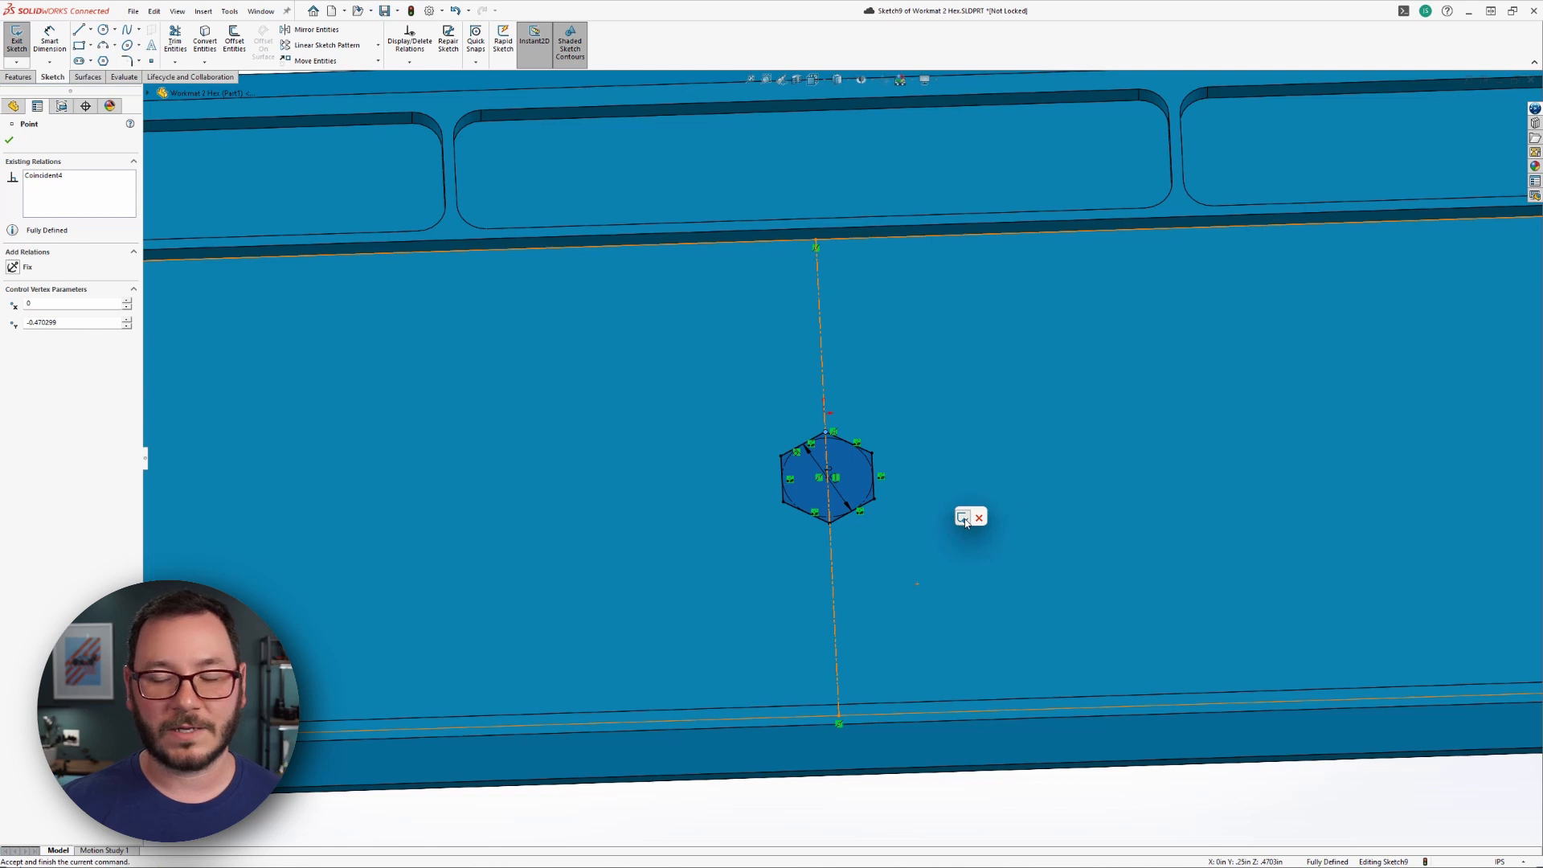
click(964, 519)
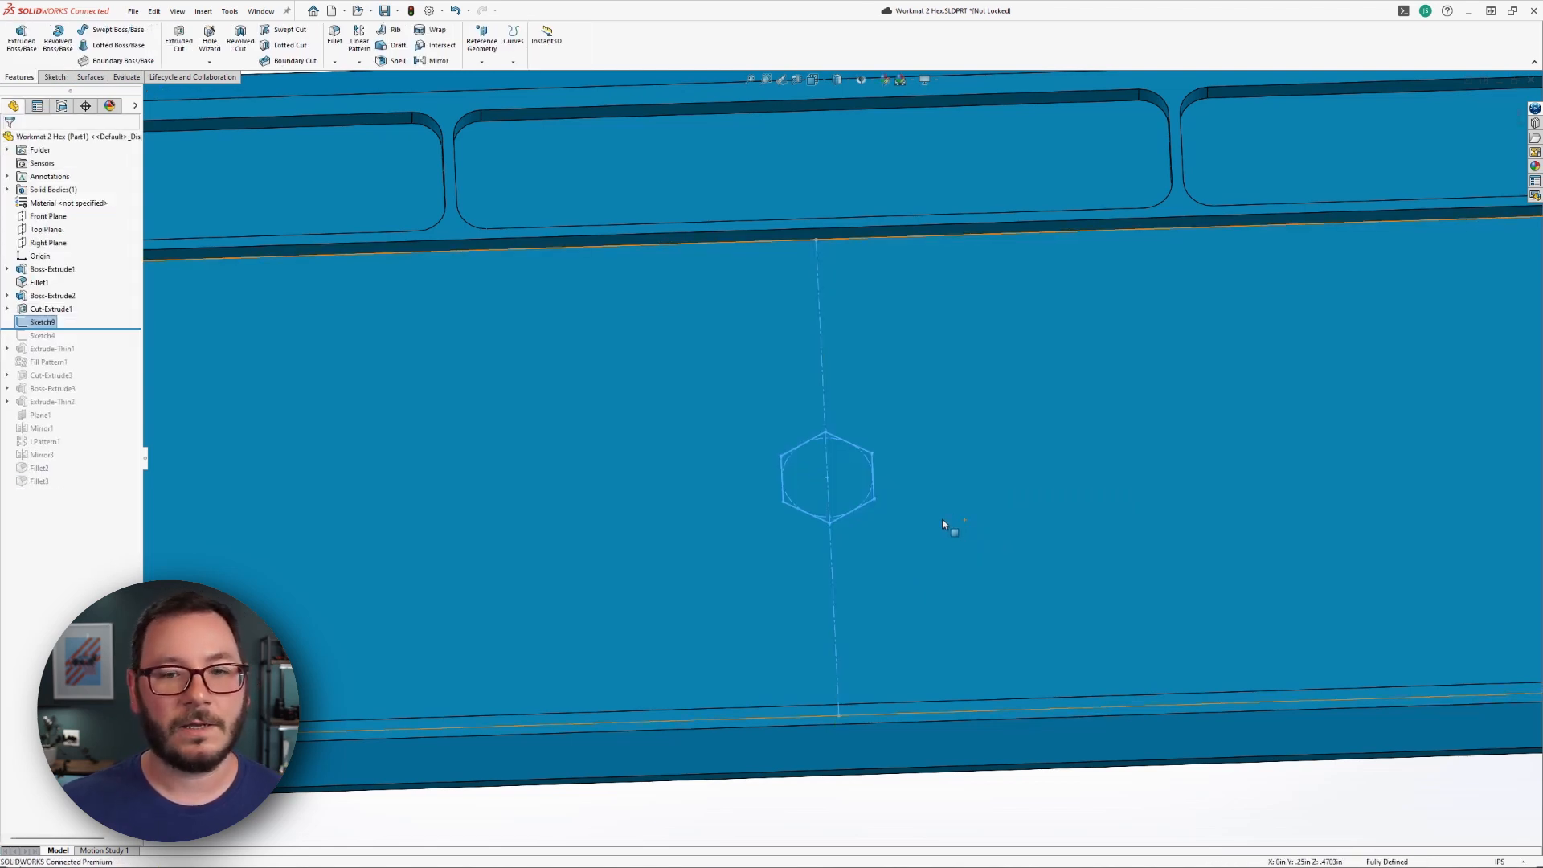
Start a boss extrude of the hexagon sketch as a Mid-Plane thin feature with a 0.20 in wall thickness
key(s)
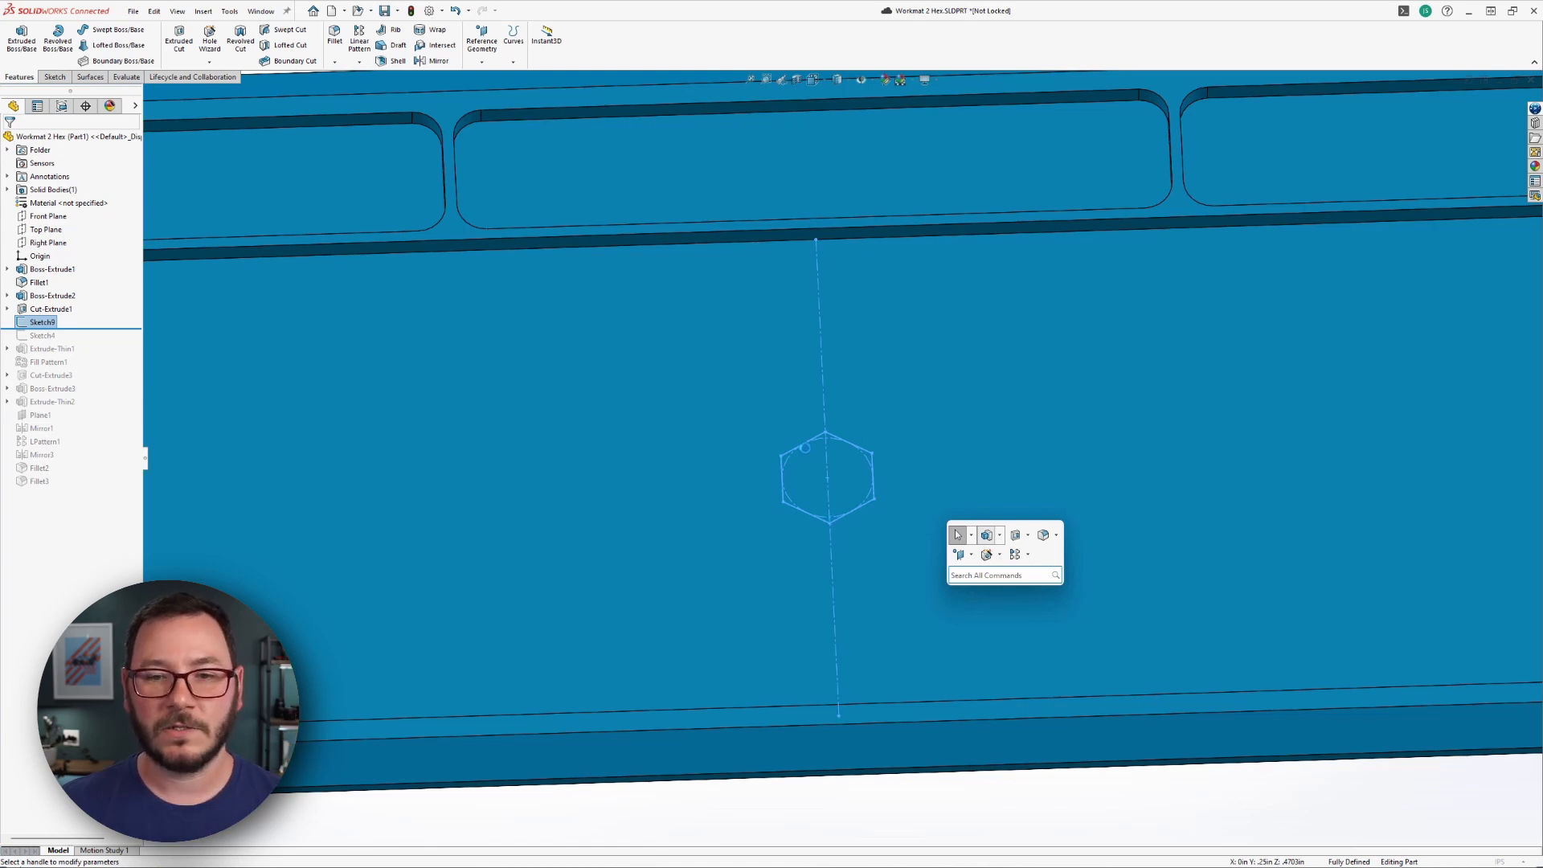
click(985, 535)
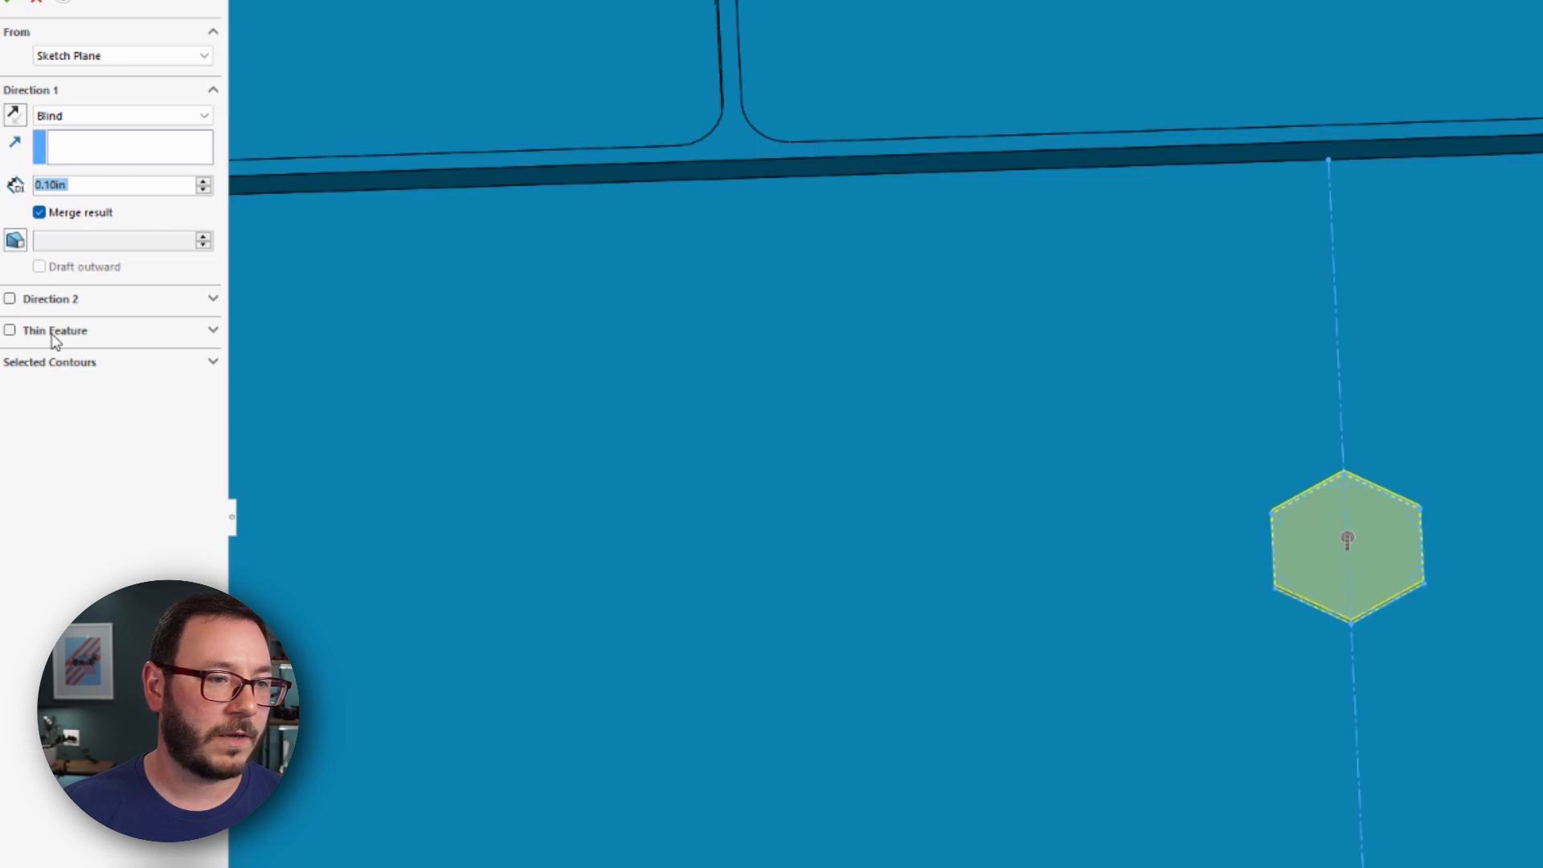
click(10, 331)
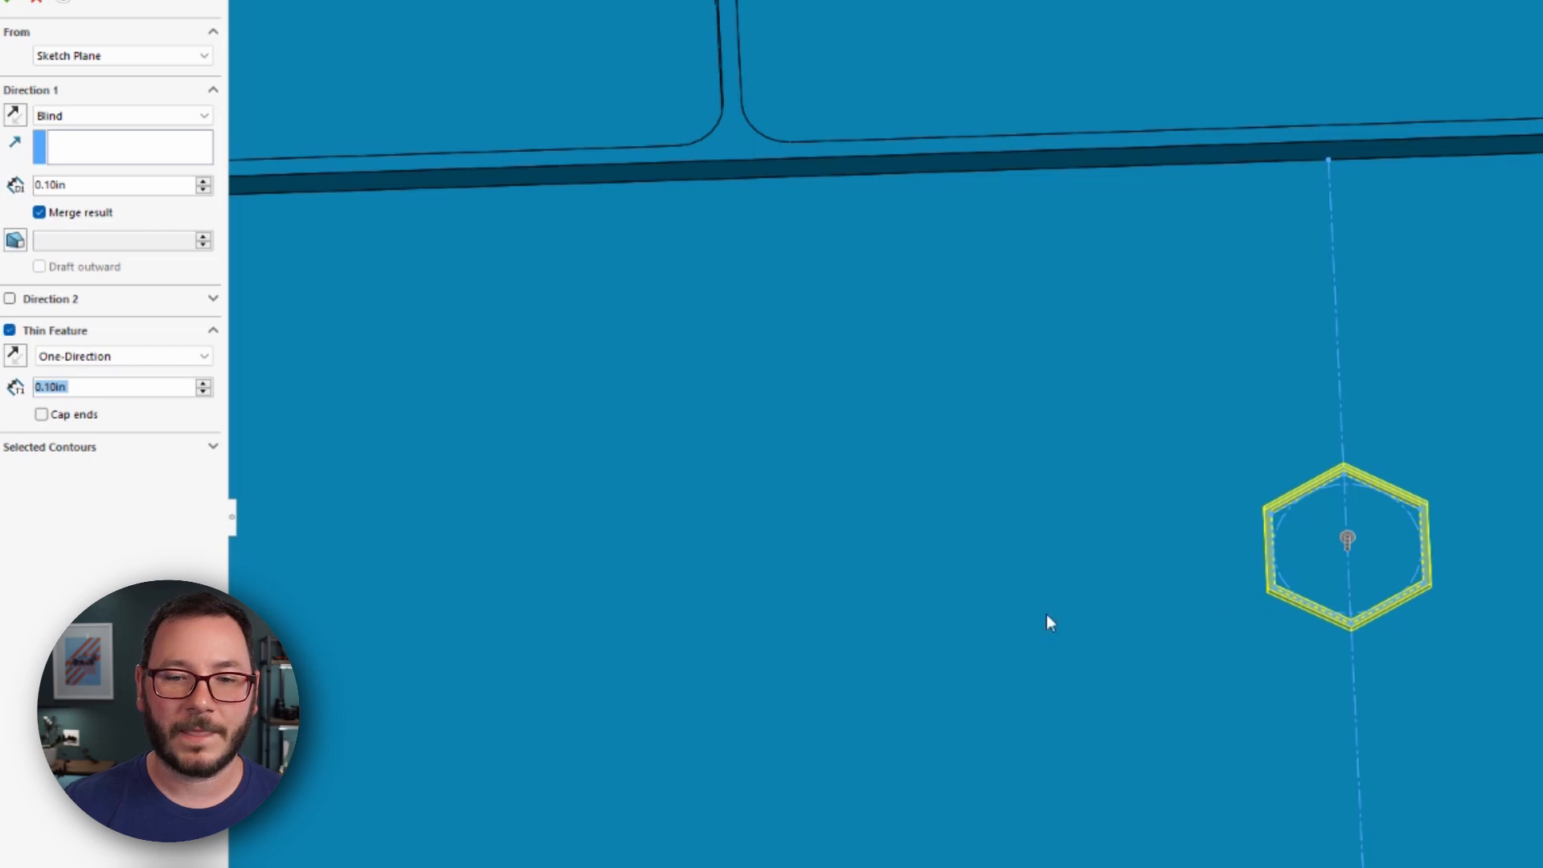
click(122, 356)
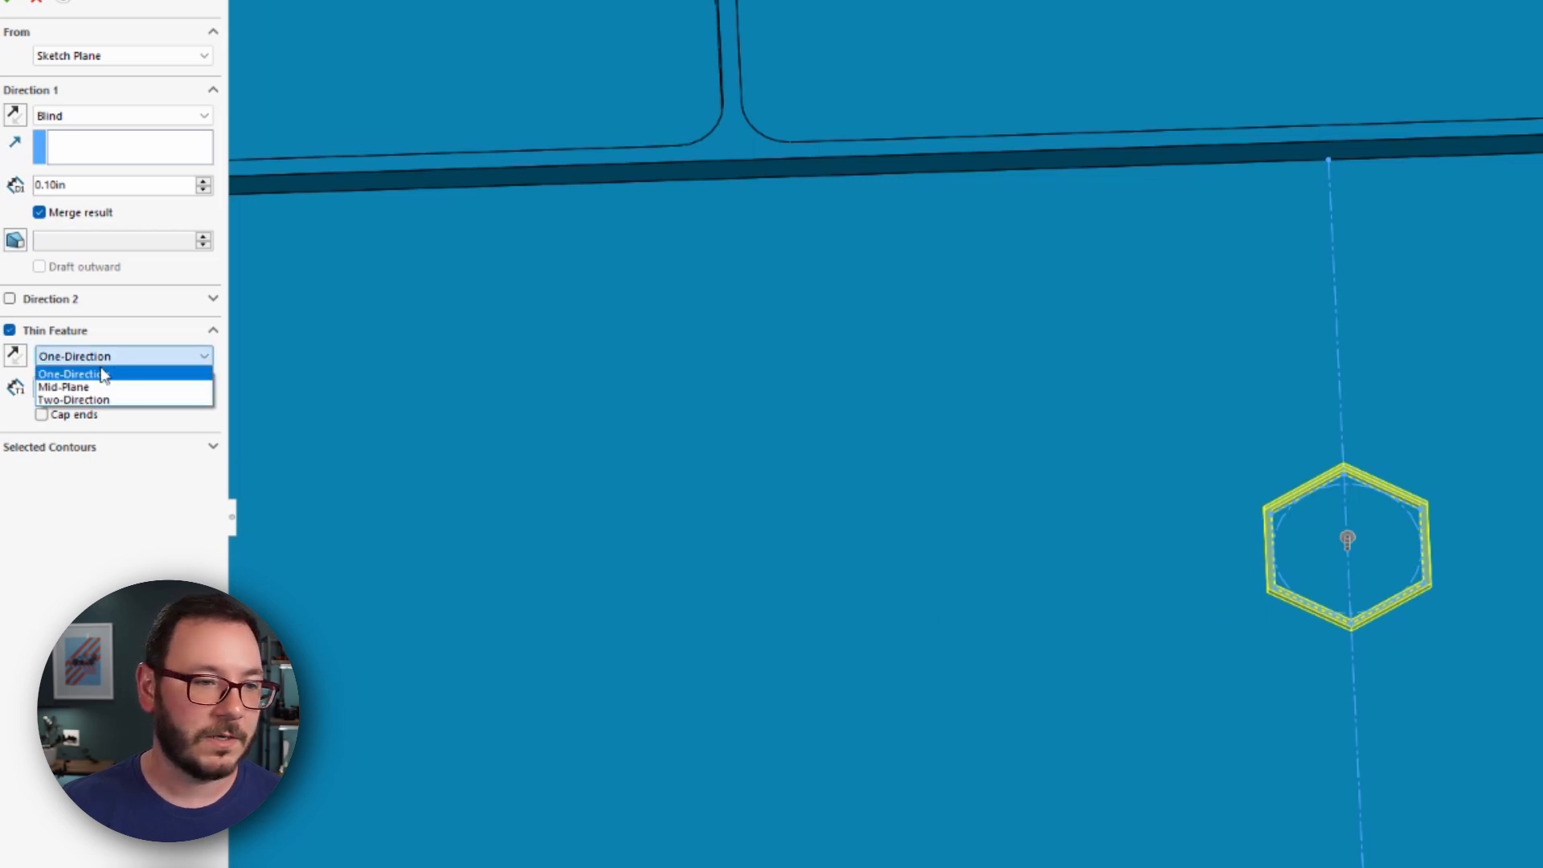
click(93, 388)
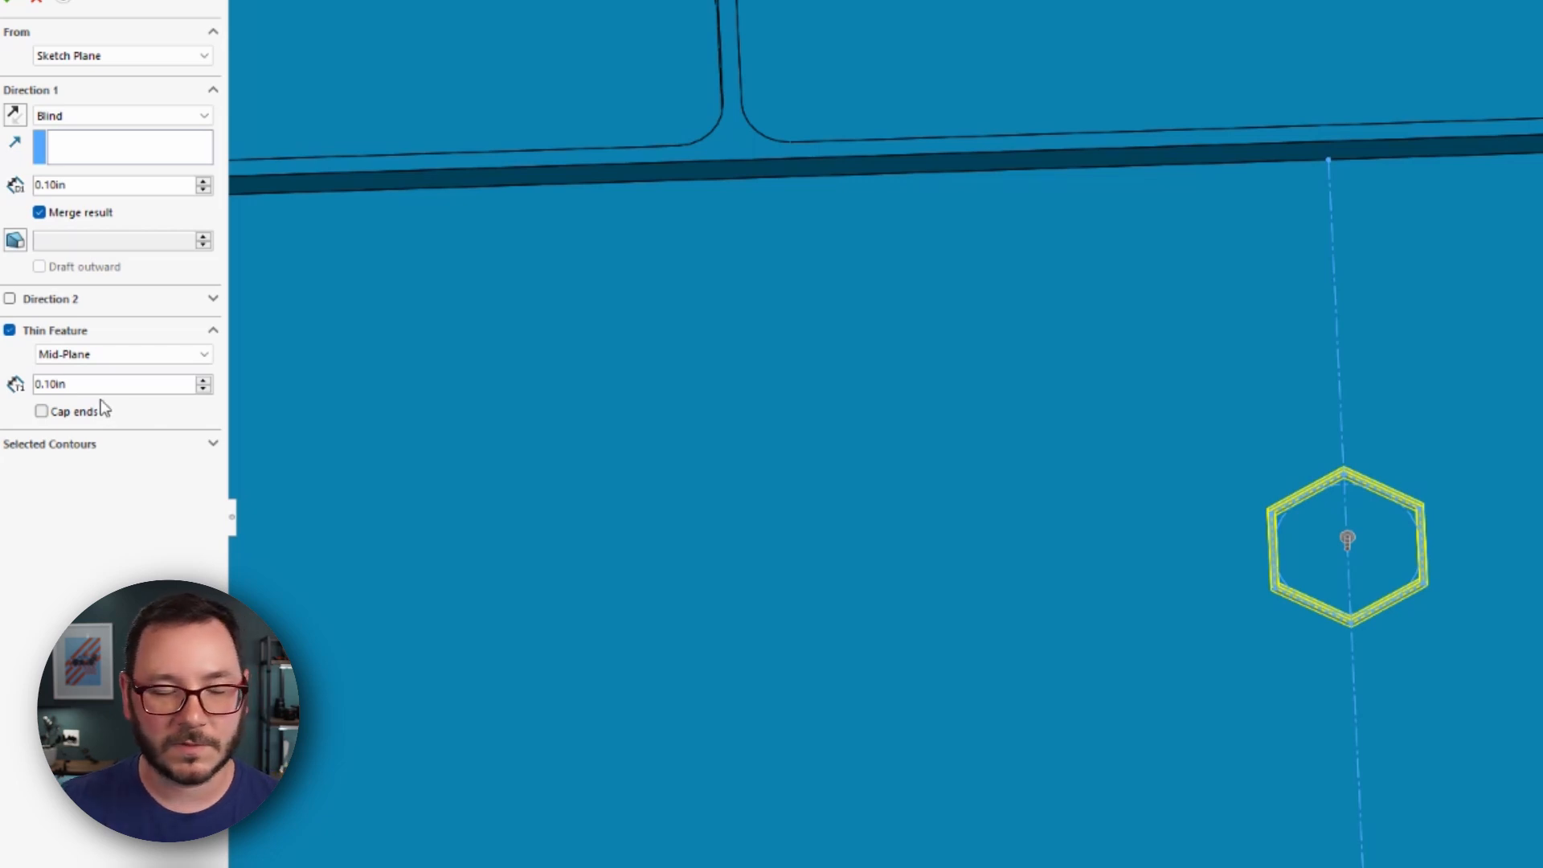
drag(80, 386, 15, 393)
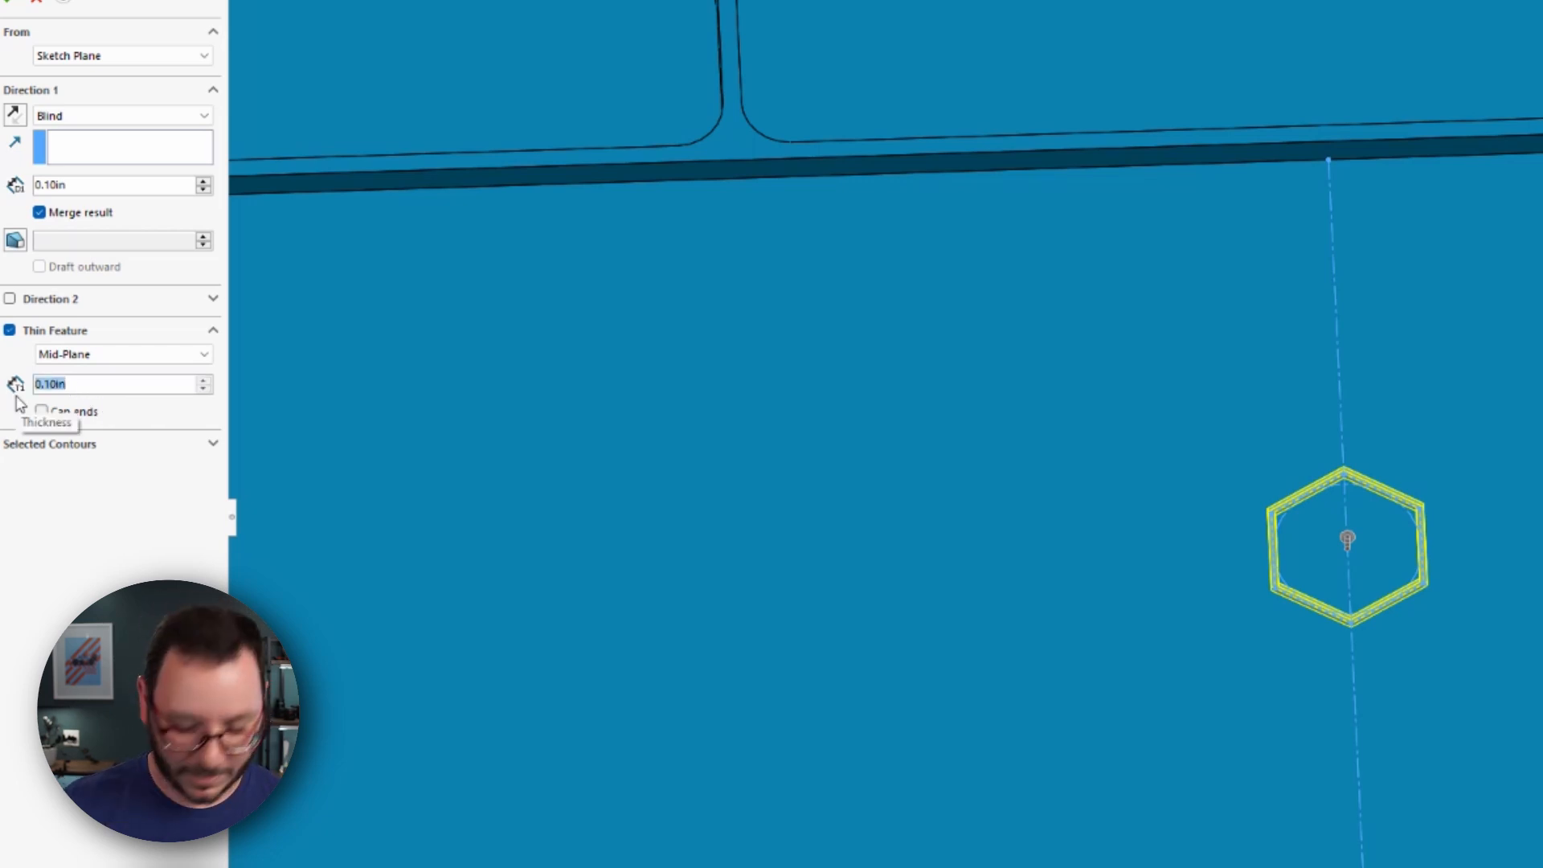
text(.2)
key(Return)
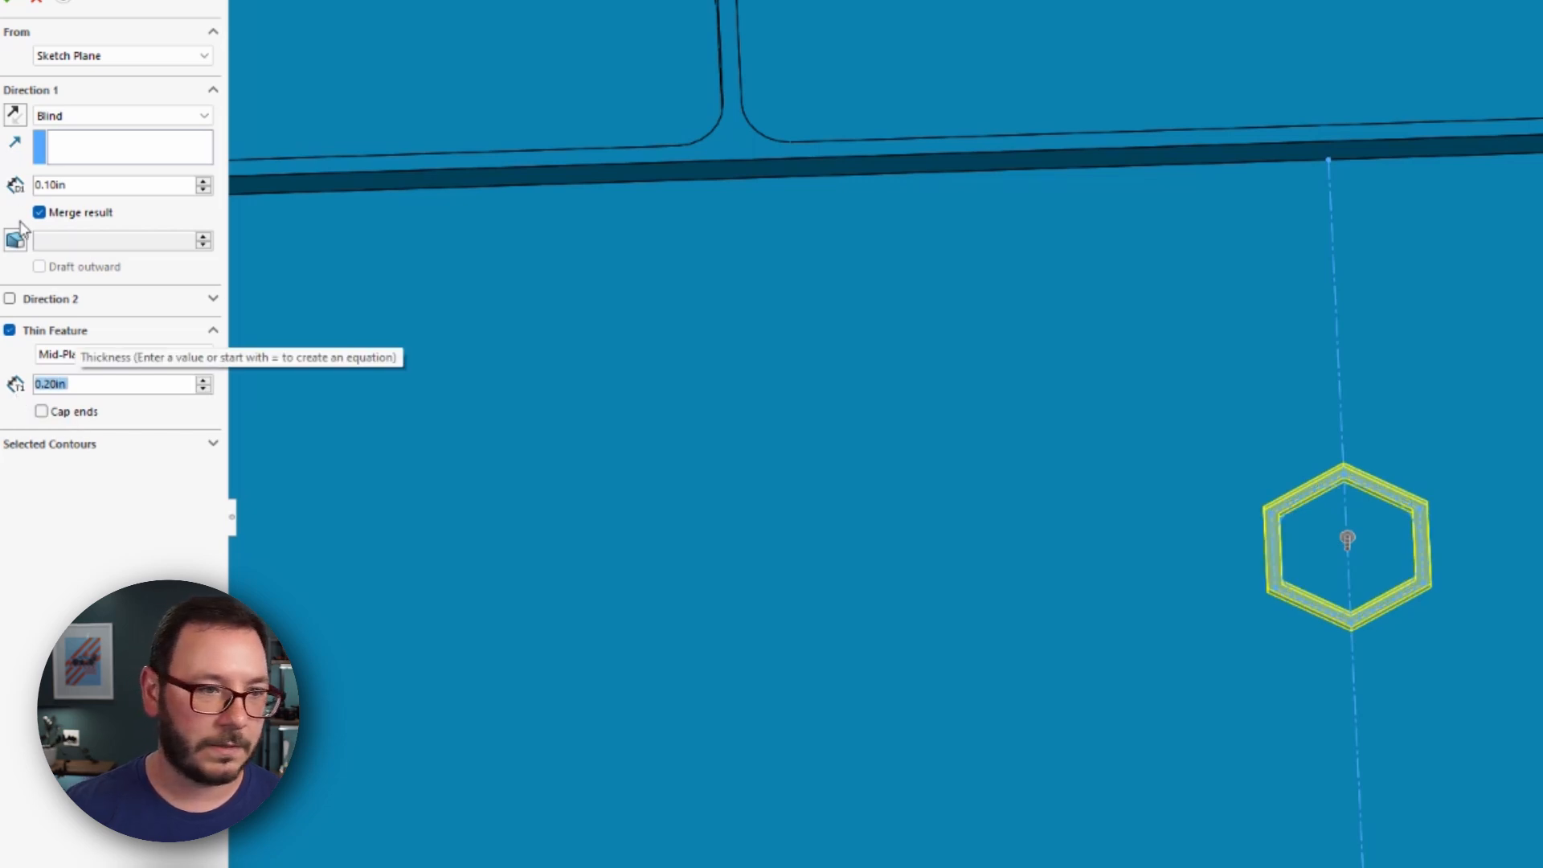
Set the hexagonal thin extrude's blind depth to 0.30 in and create the feature
drag(75, 186, 2, 188)
text(.3)
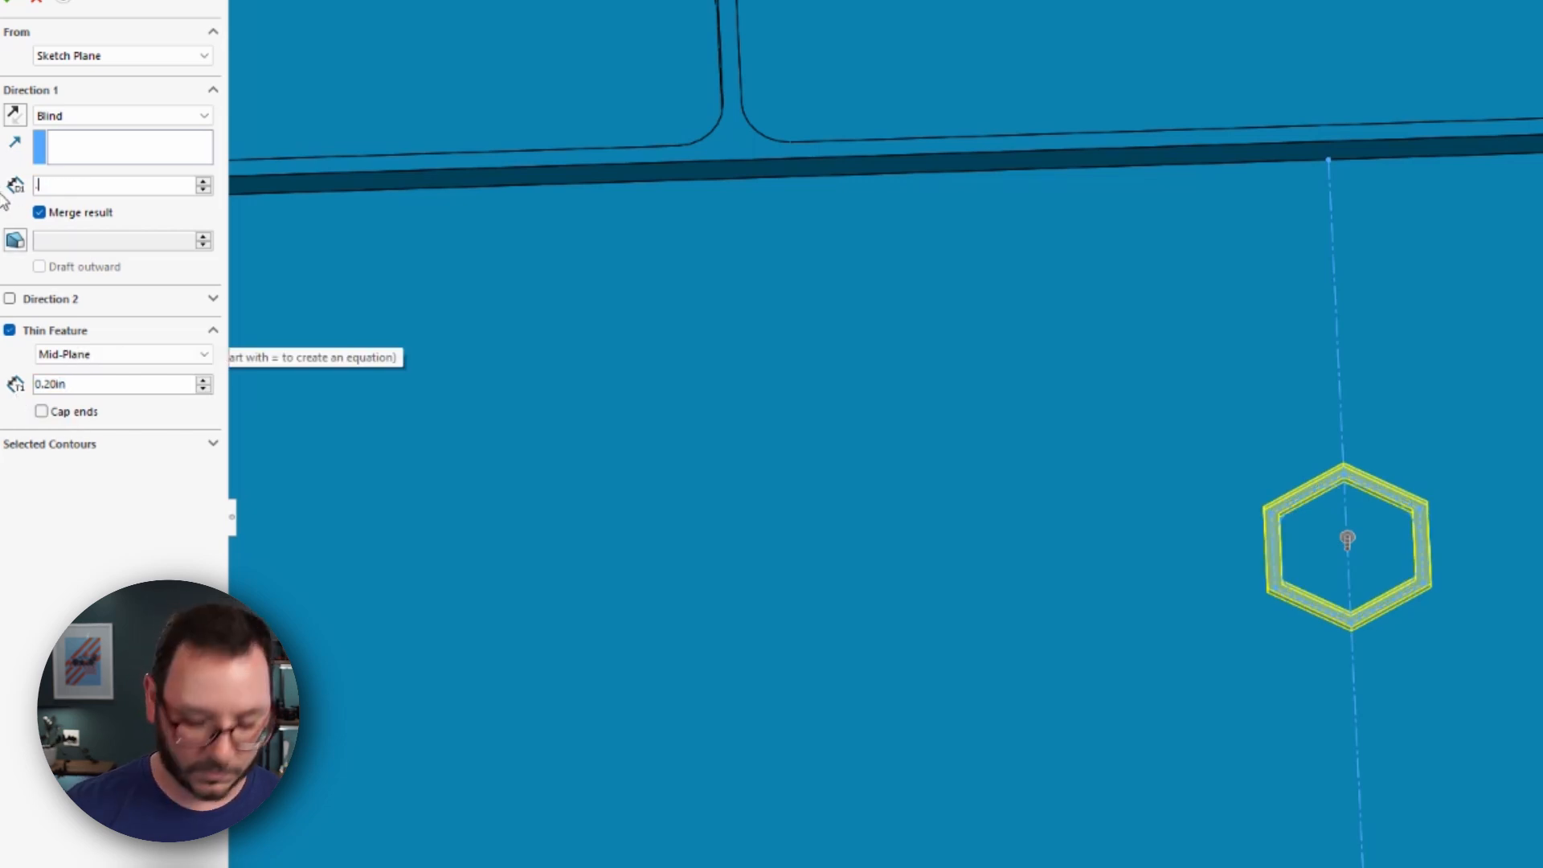
key(Return)
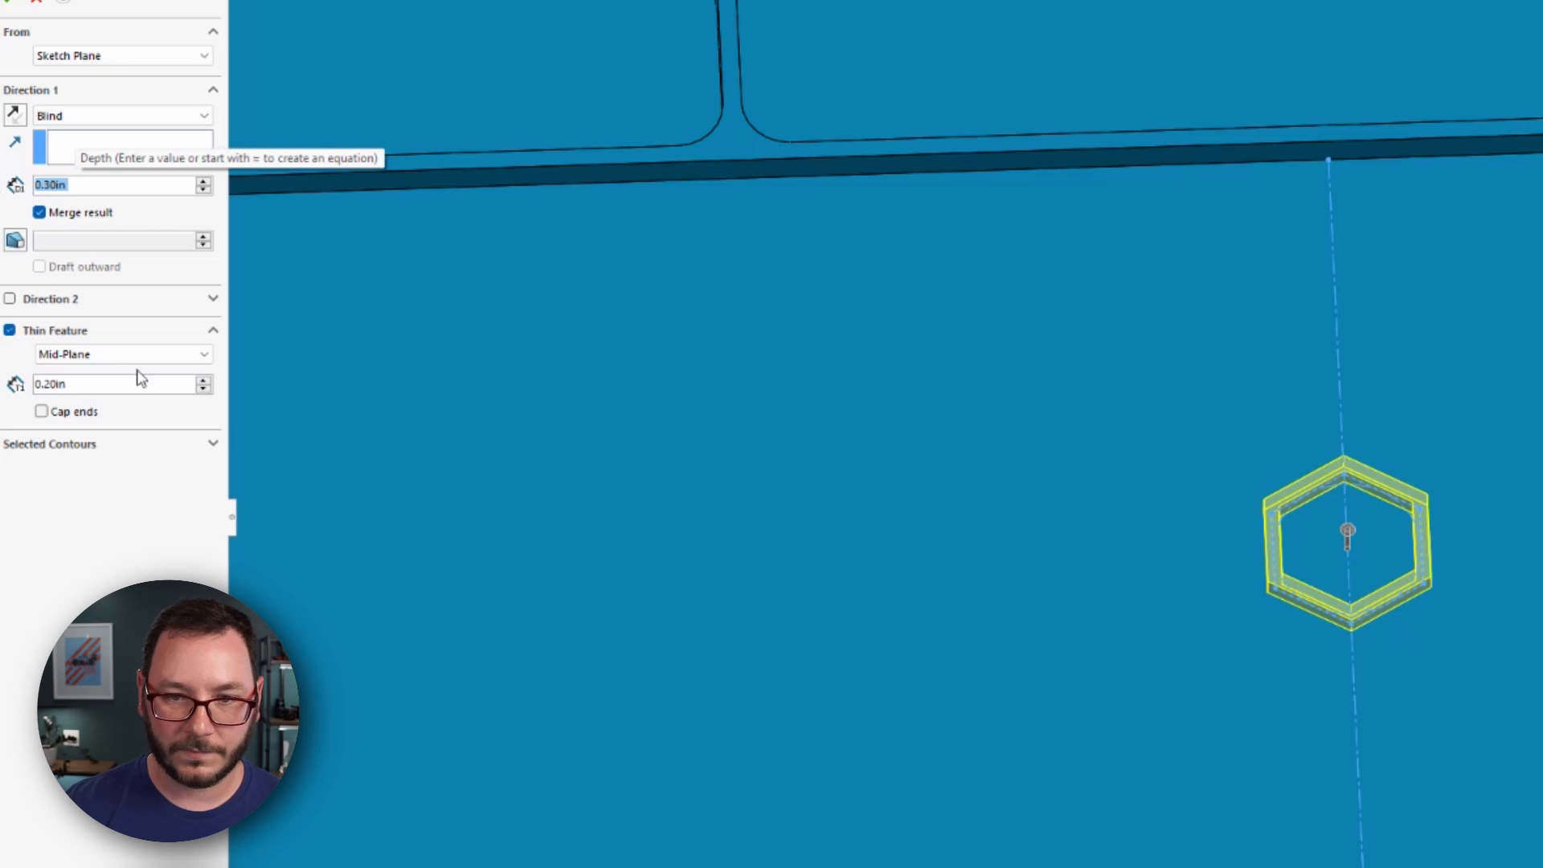
middle_drag(1257, 802, 1254, 586)
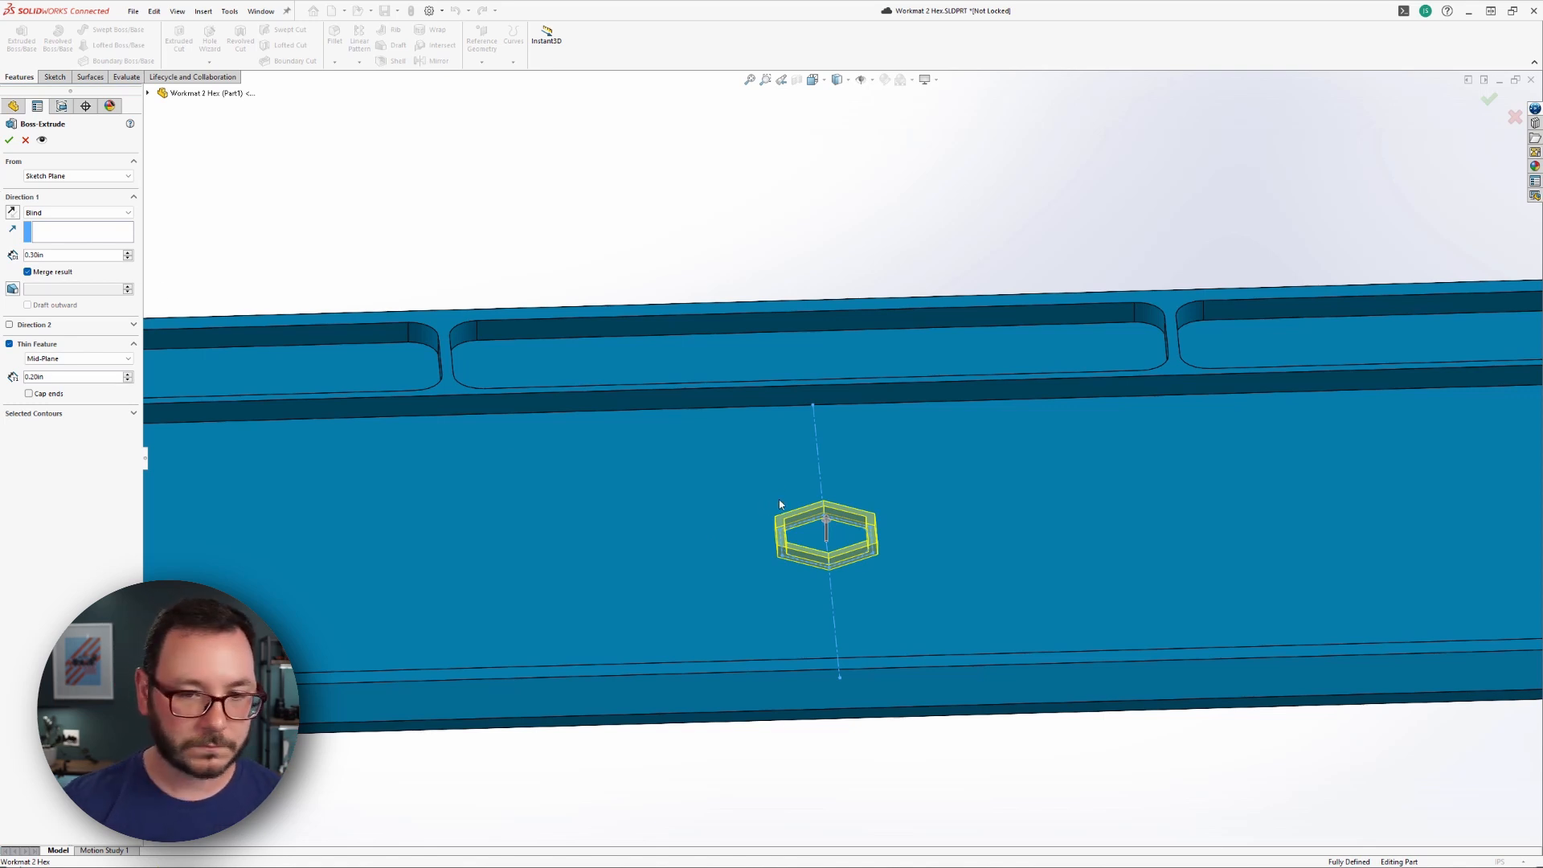
click(9, 141)
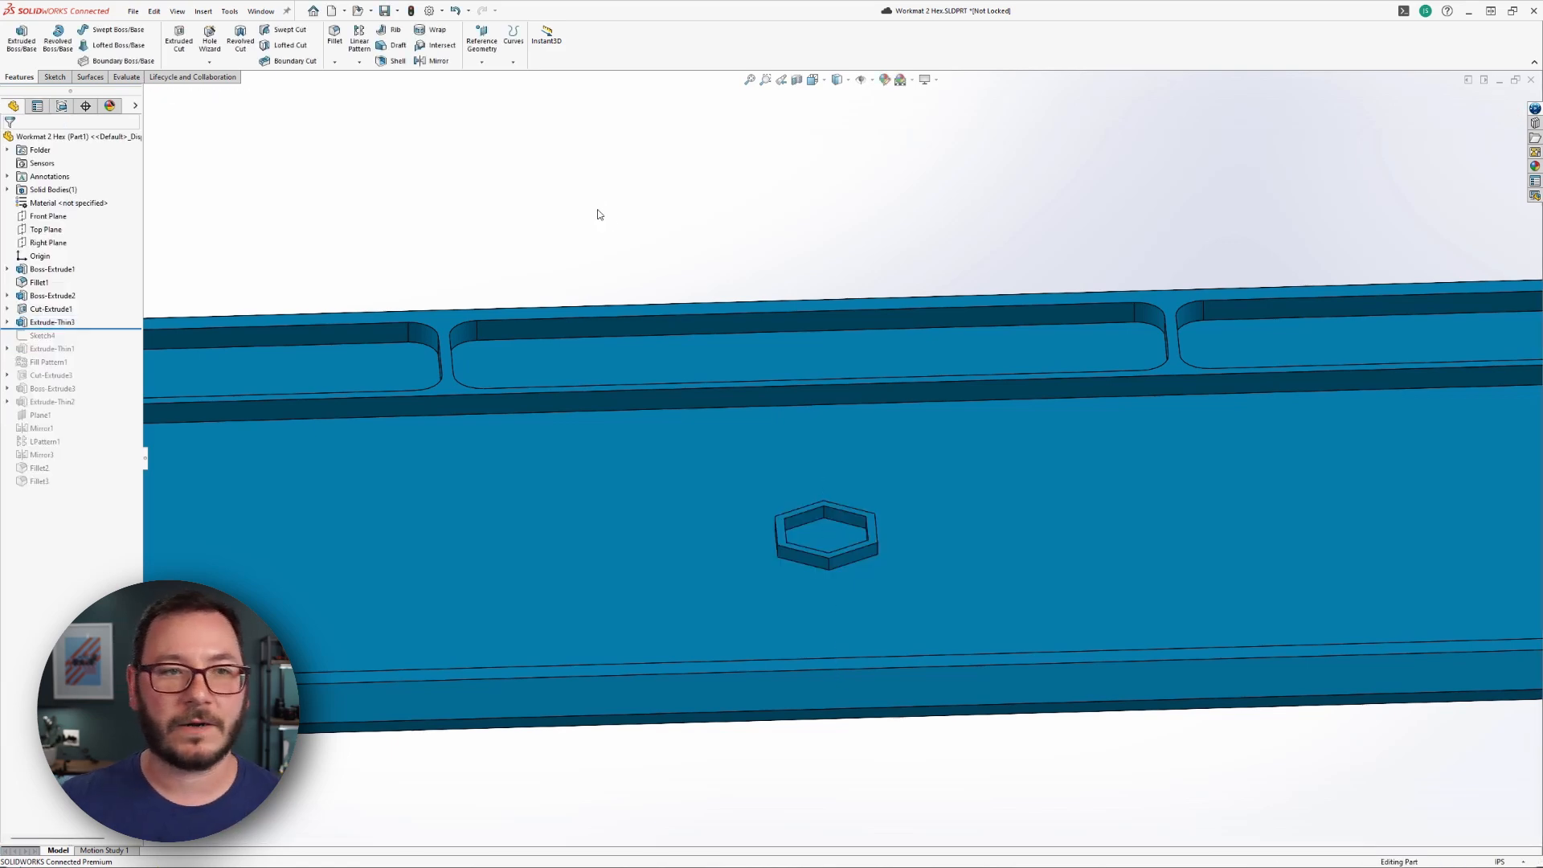
key(f)
middle_drag(869, 388, 865, 451)
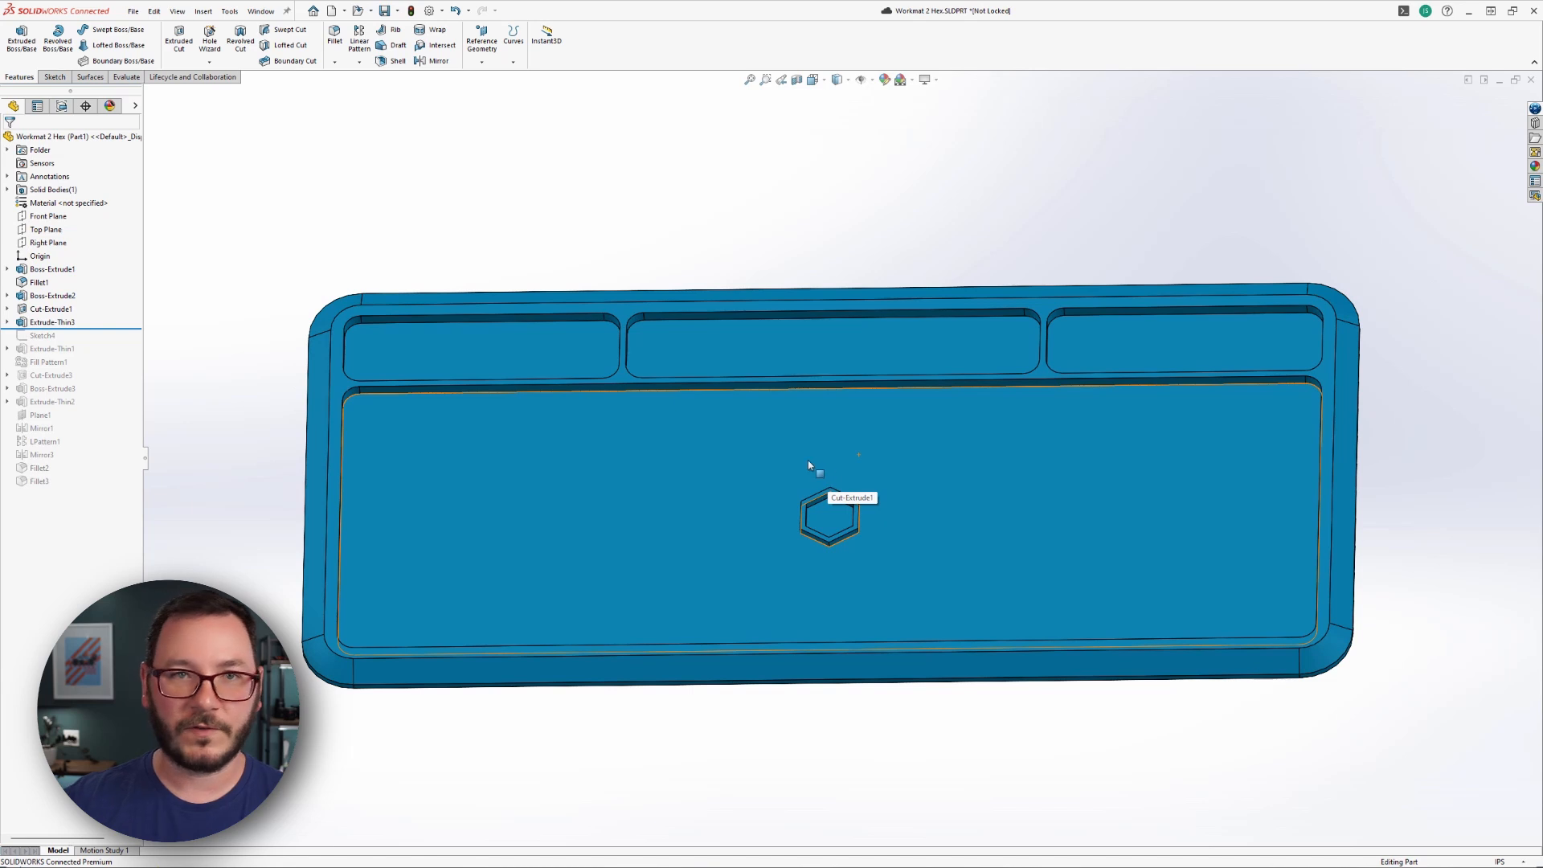
key(s)
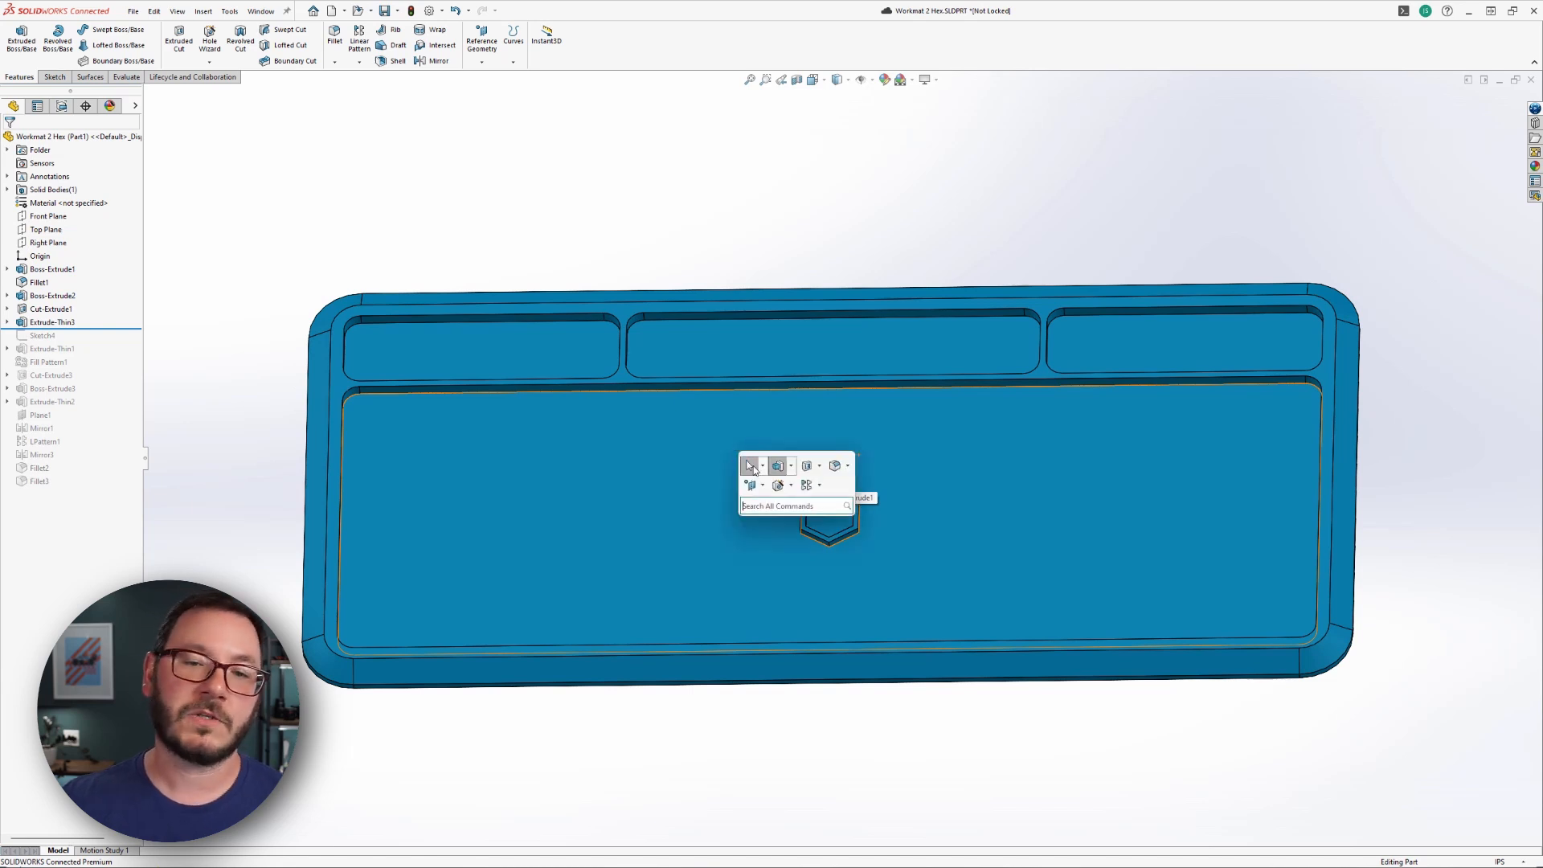
click(820, 486)
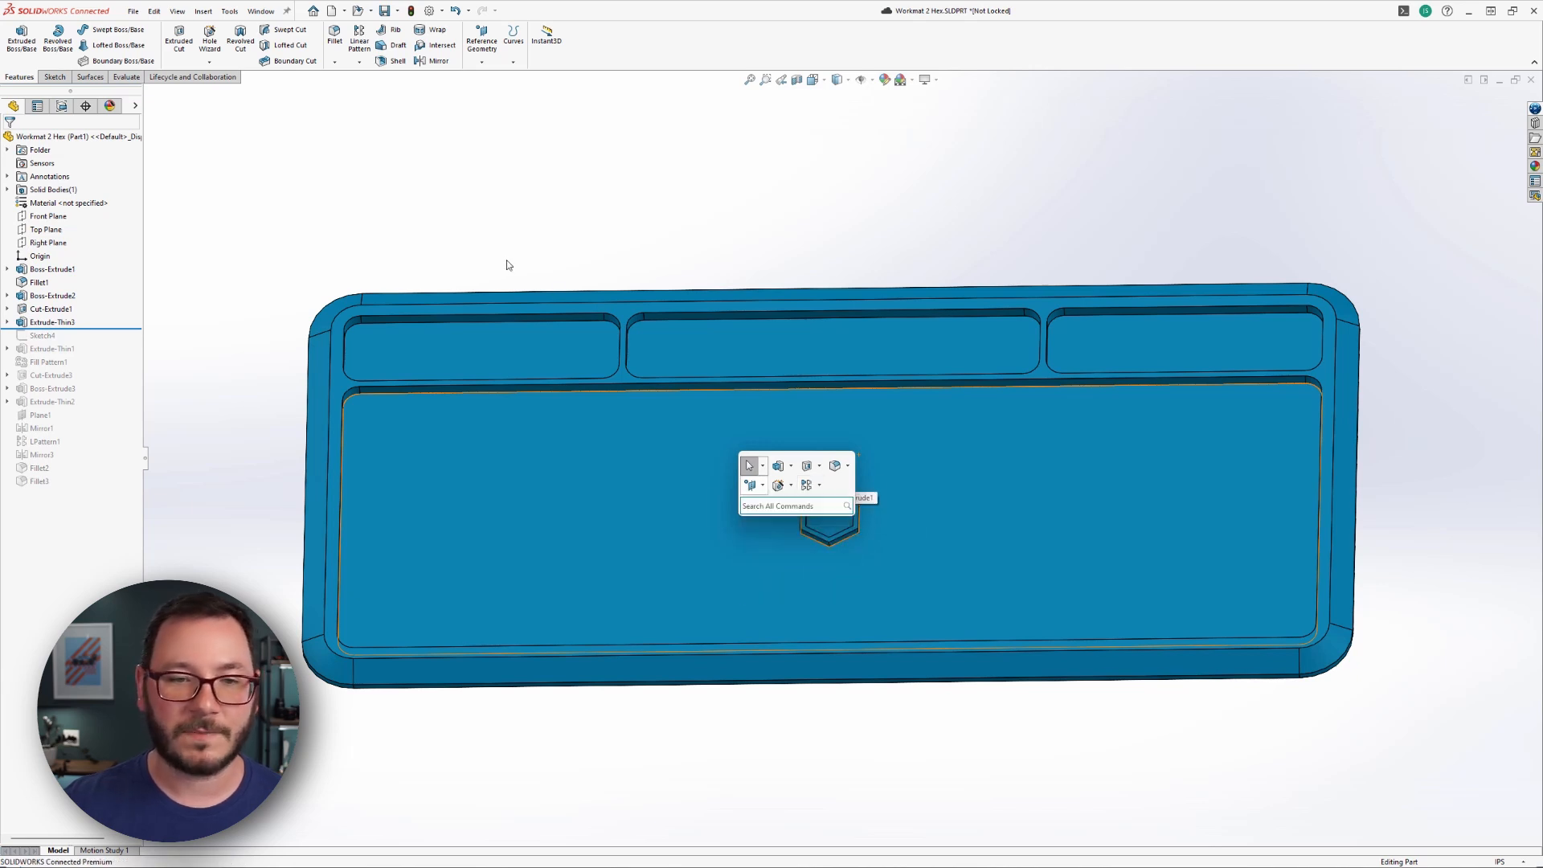
click(493, 279)
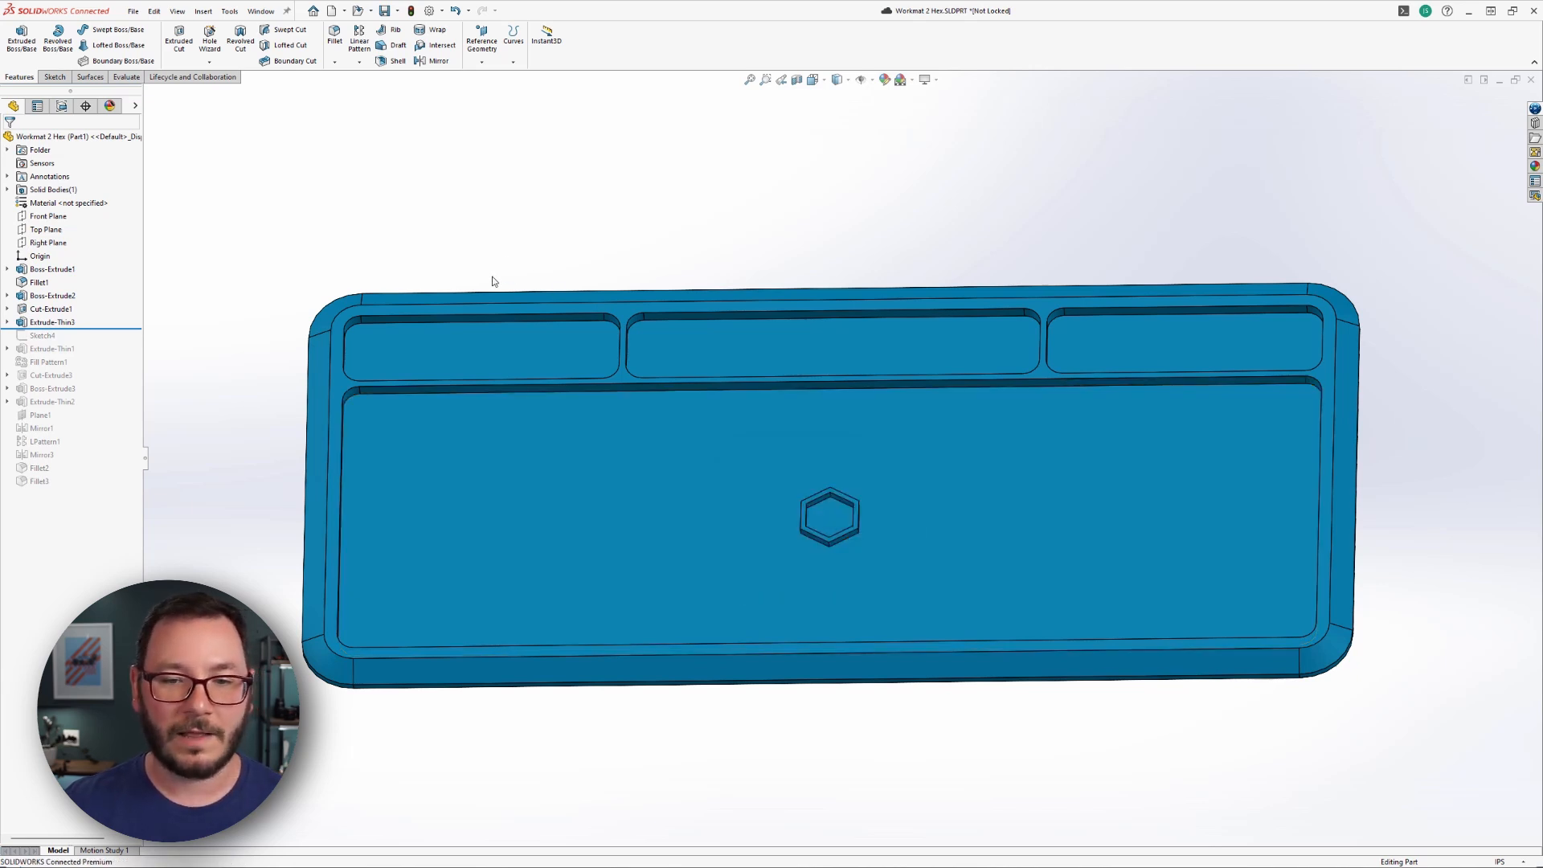
Try a fill pattern of the hexagonal thin extrude using the large pocket's floor face as the boundary
click(359, 62)
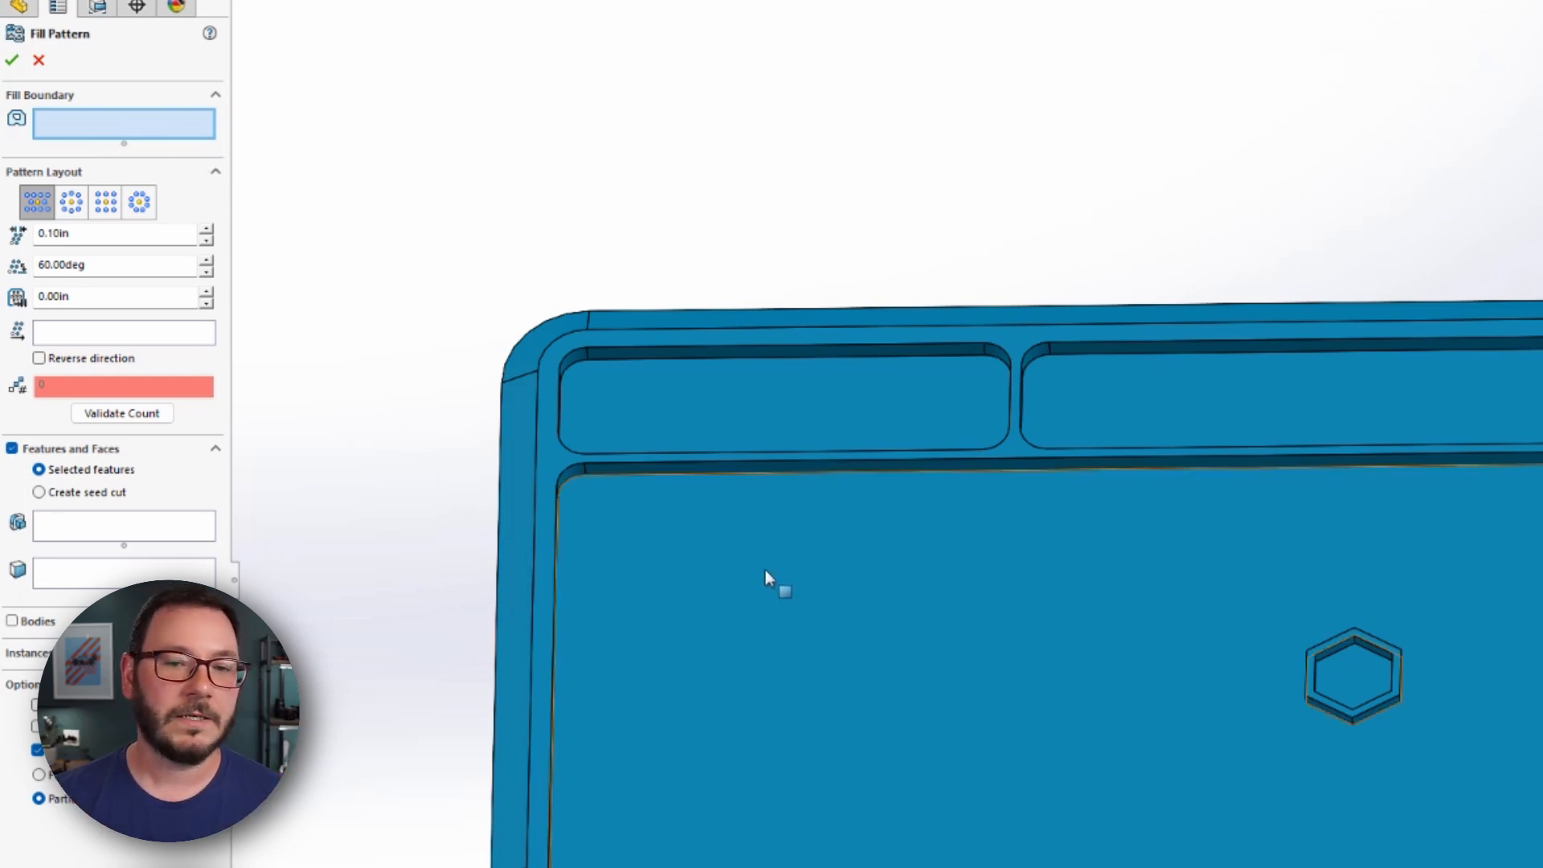
click(702, 567)
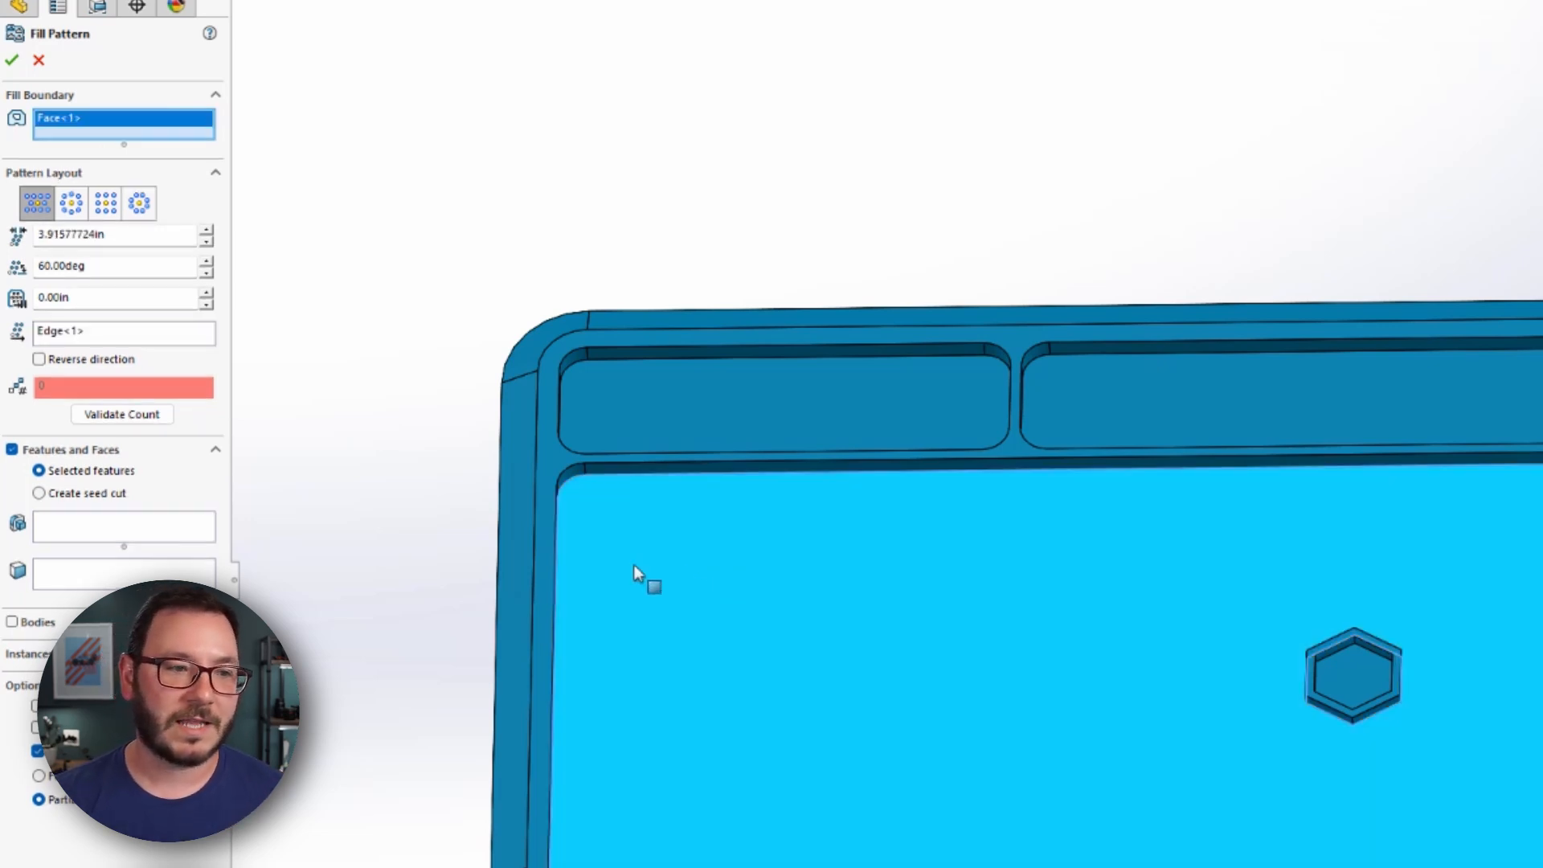
click(94, 532)
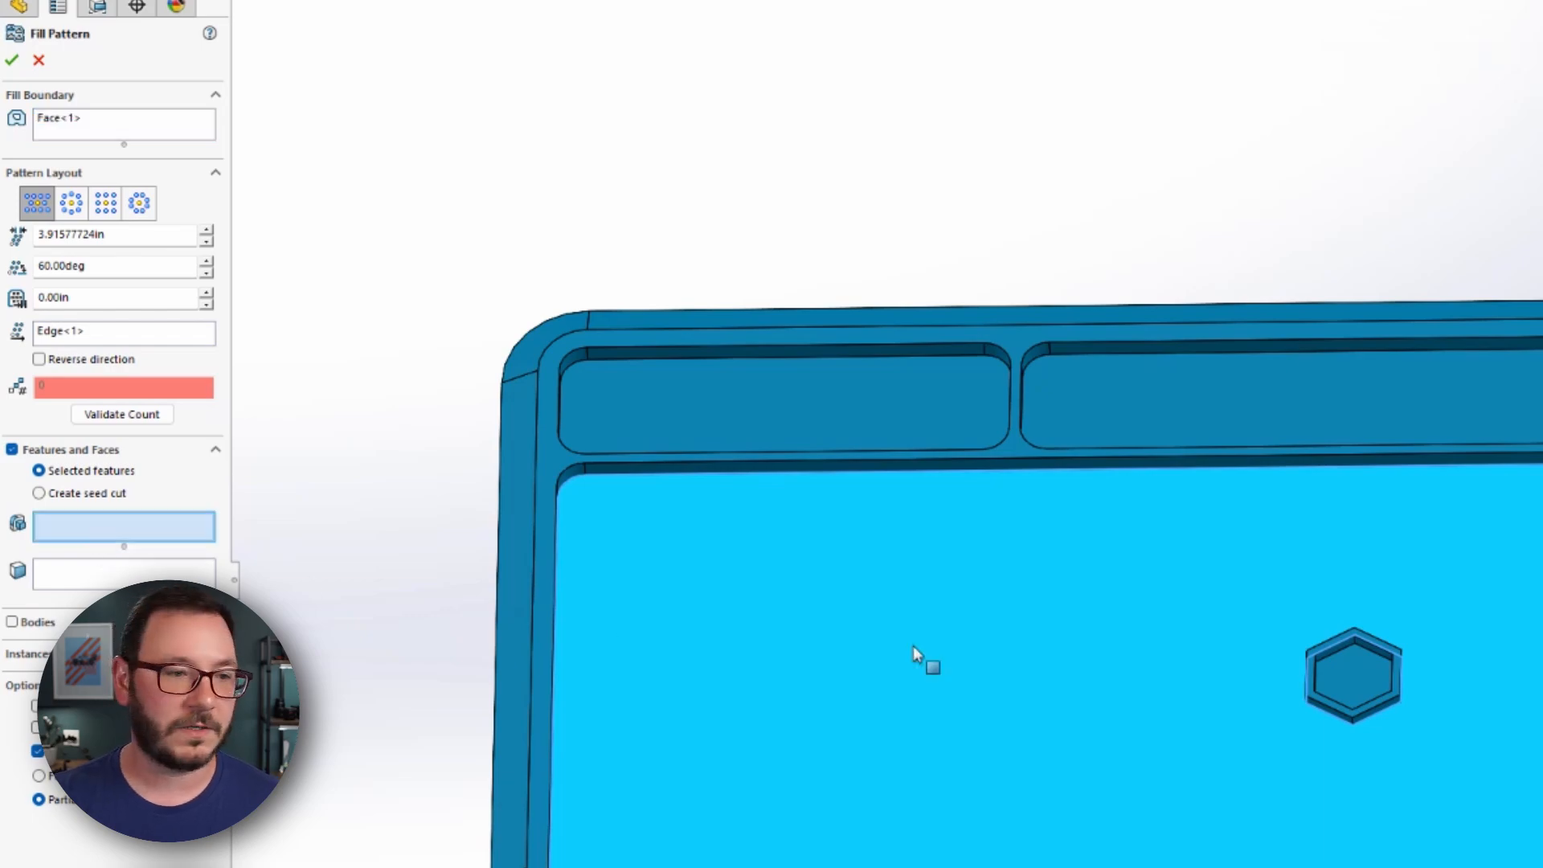
click(1335, 653)
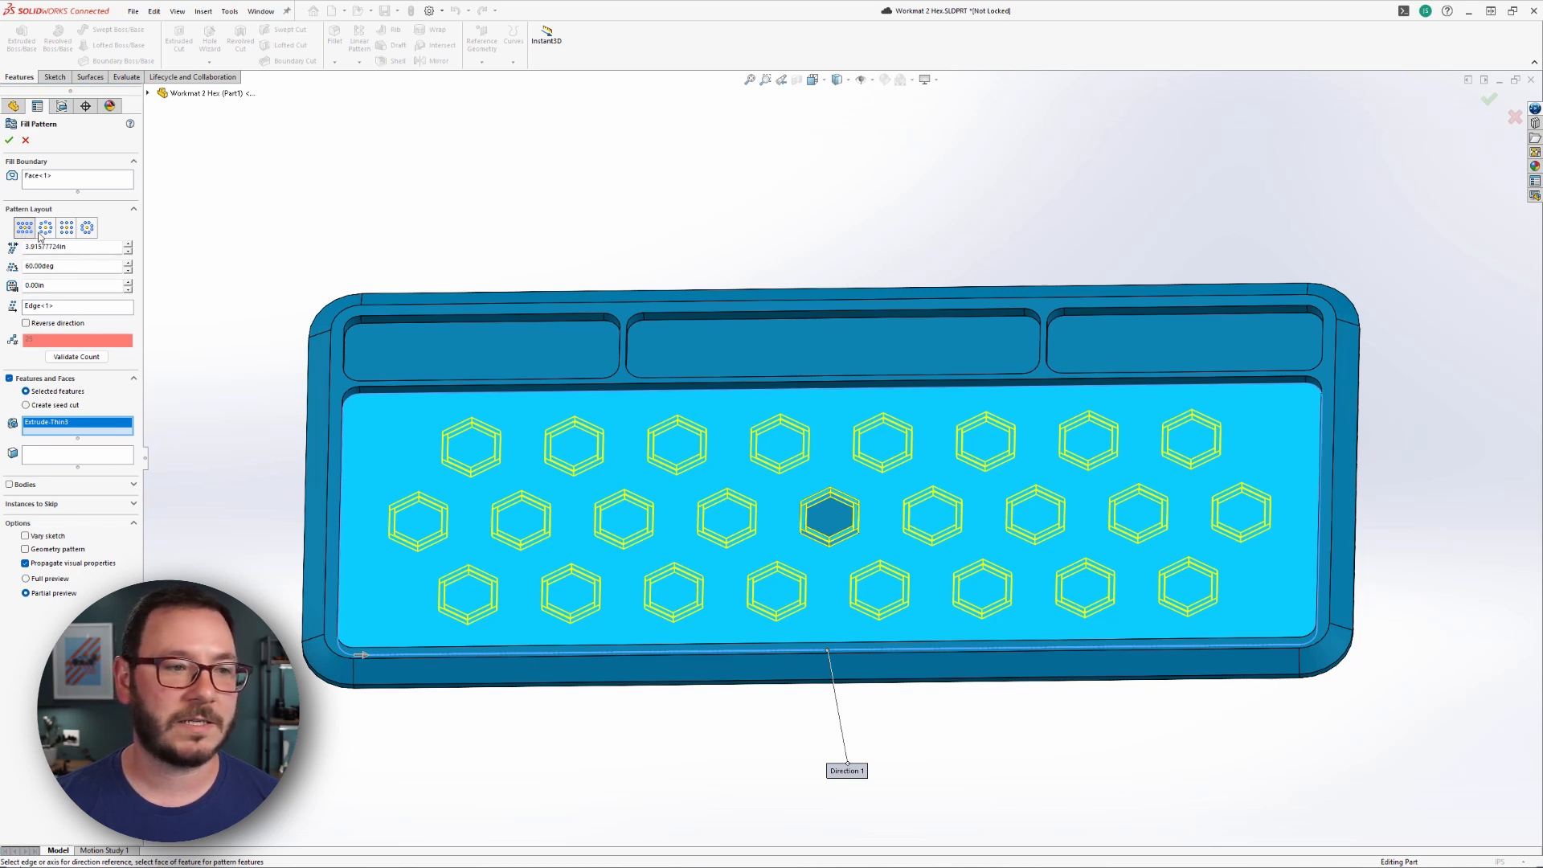
Try a 2 in instance spacing for the face-bounded fill pattern, examine the preview, and cancel the pattern
double_click(84, 249)
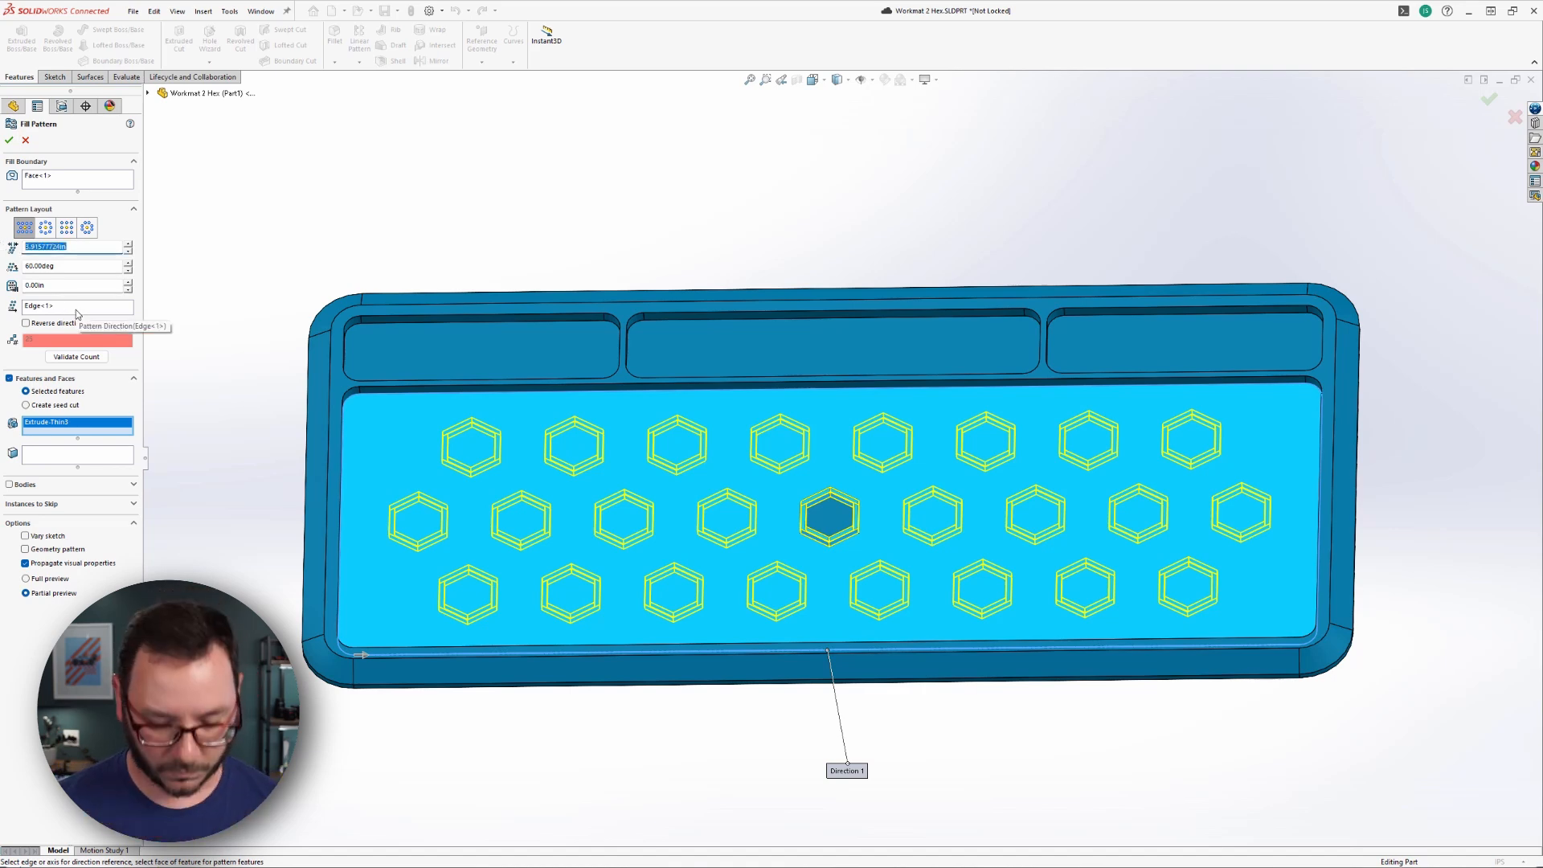
text(.2)
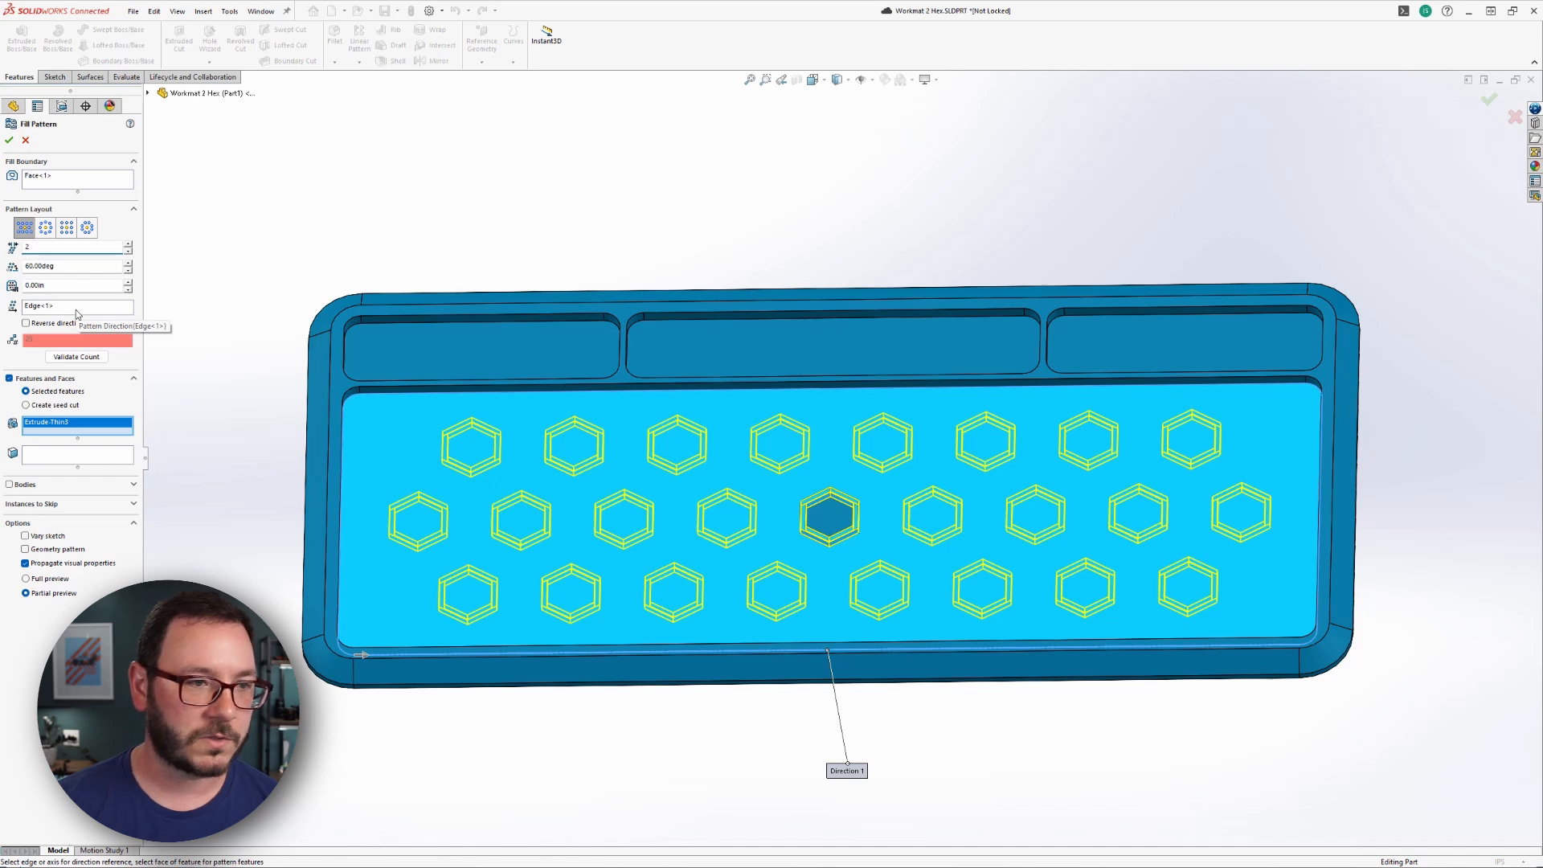
key(Return)
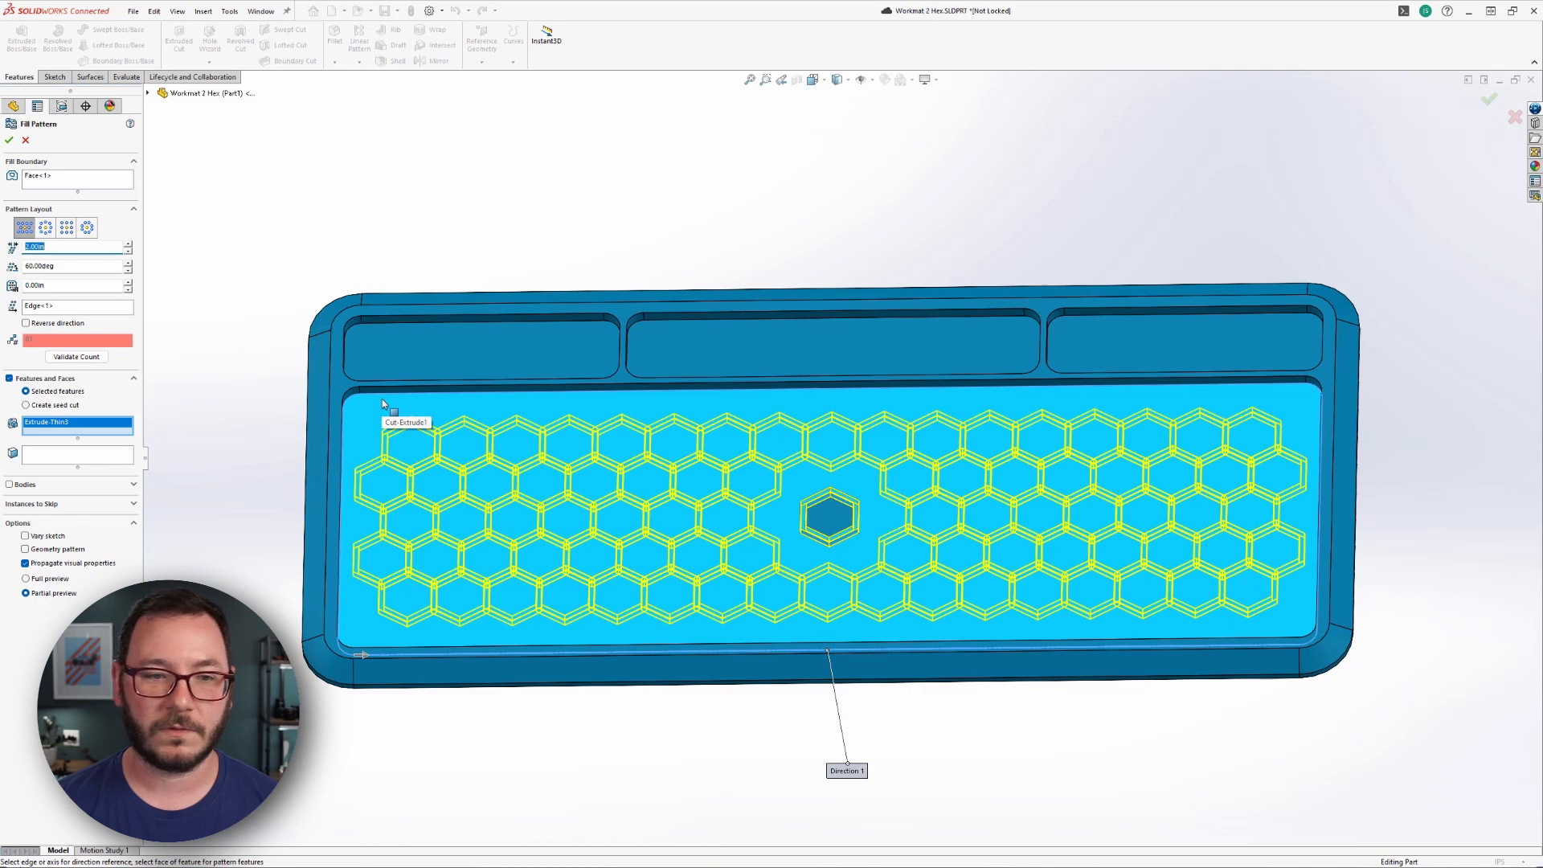
middle_drag(387, 463, 384, 573)
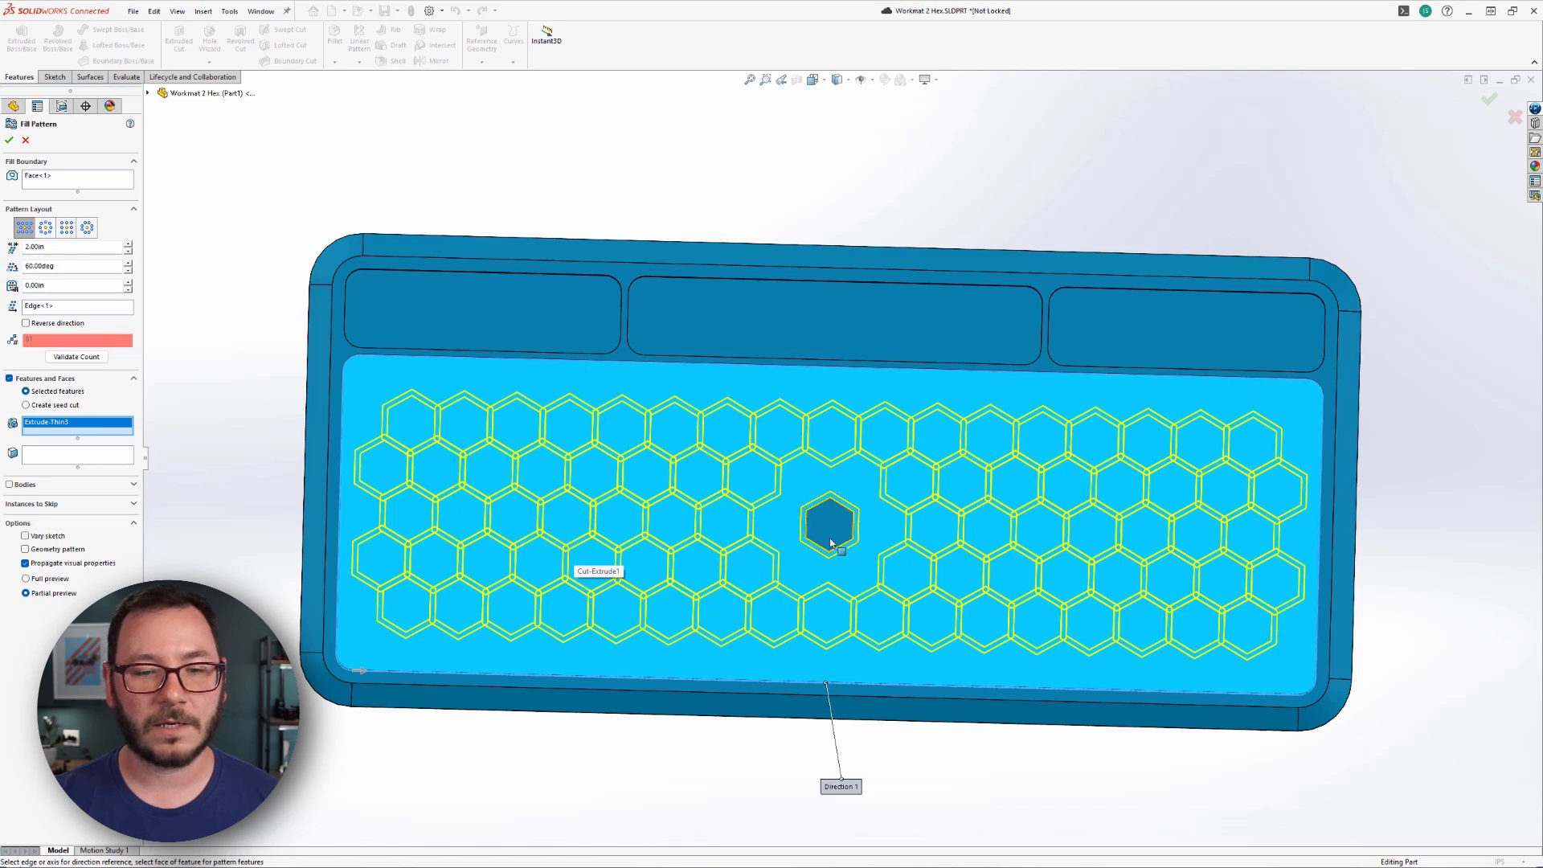
mouse_move(879, 582)
middle_down()
mouse_move(874, 560)
mouse_move(854, 572)
middle_up()
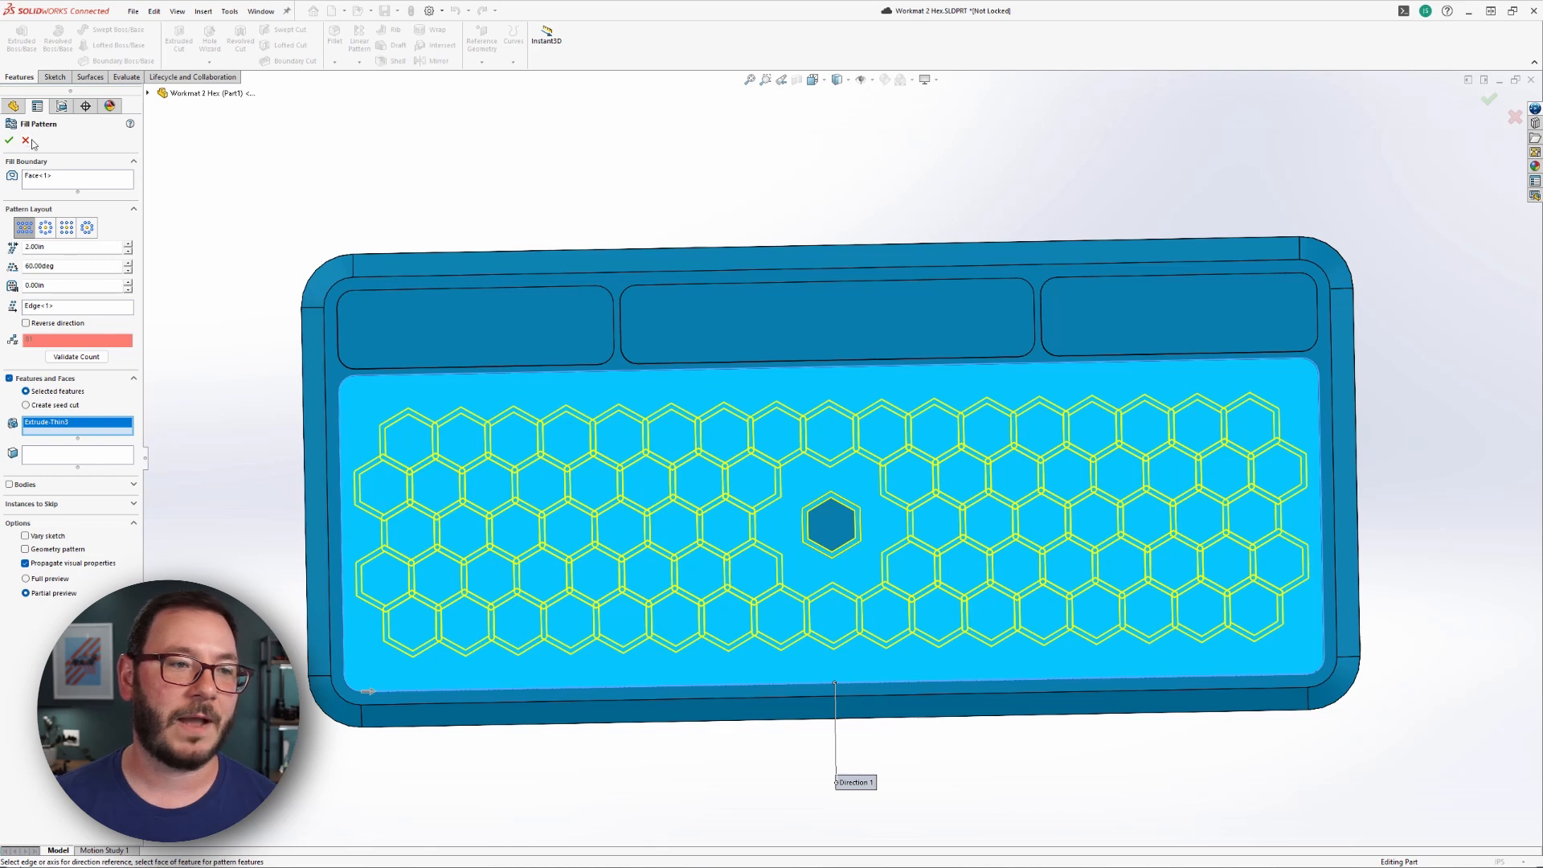
key(Escape)
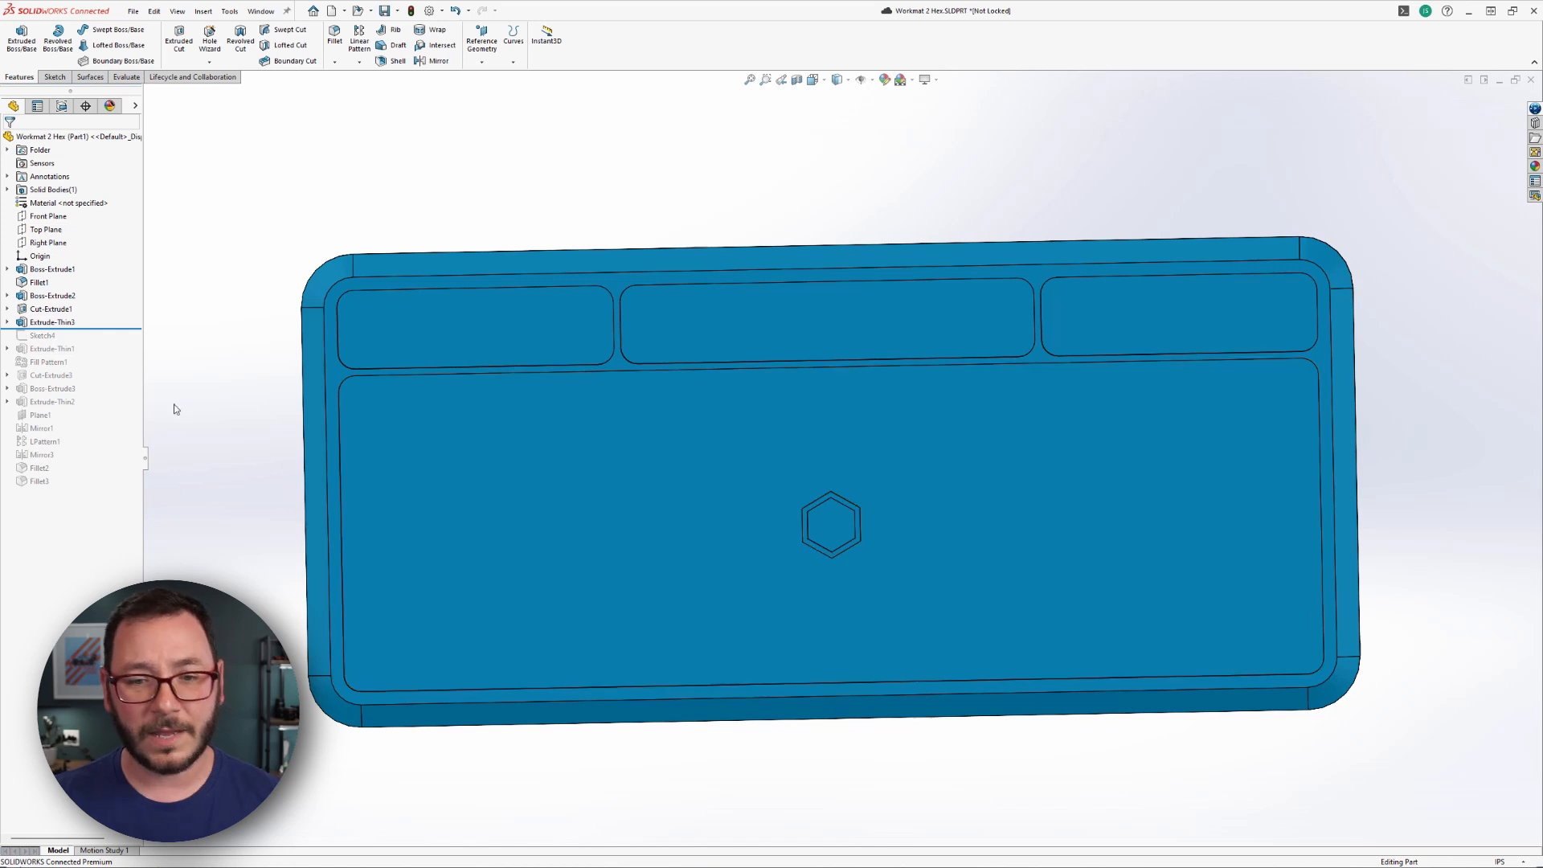
Roll the model back to before the hexagonal thin extrude and start a sketch on the large pocket's floor
drag(103, 326, 101, 316)
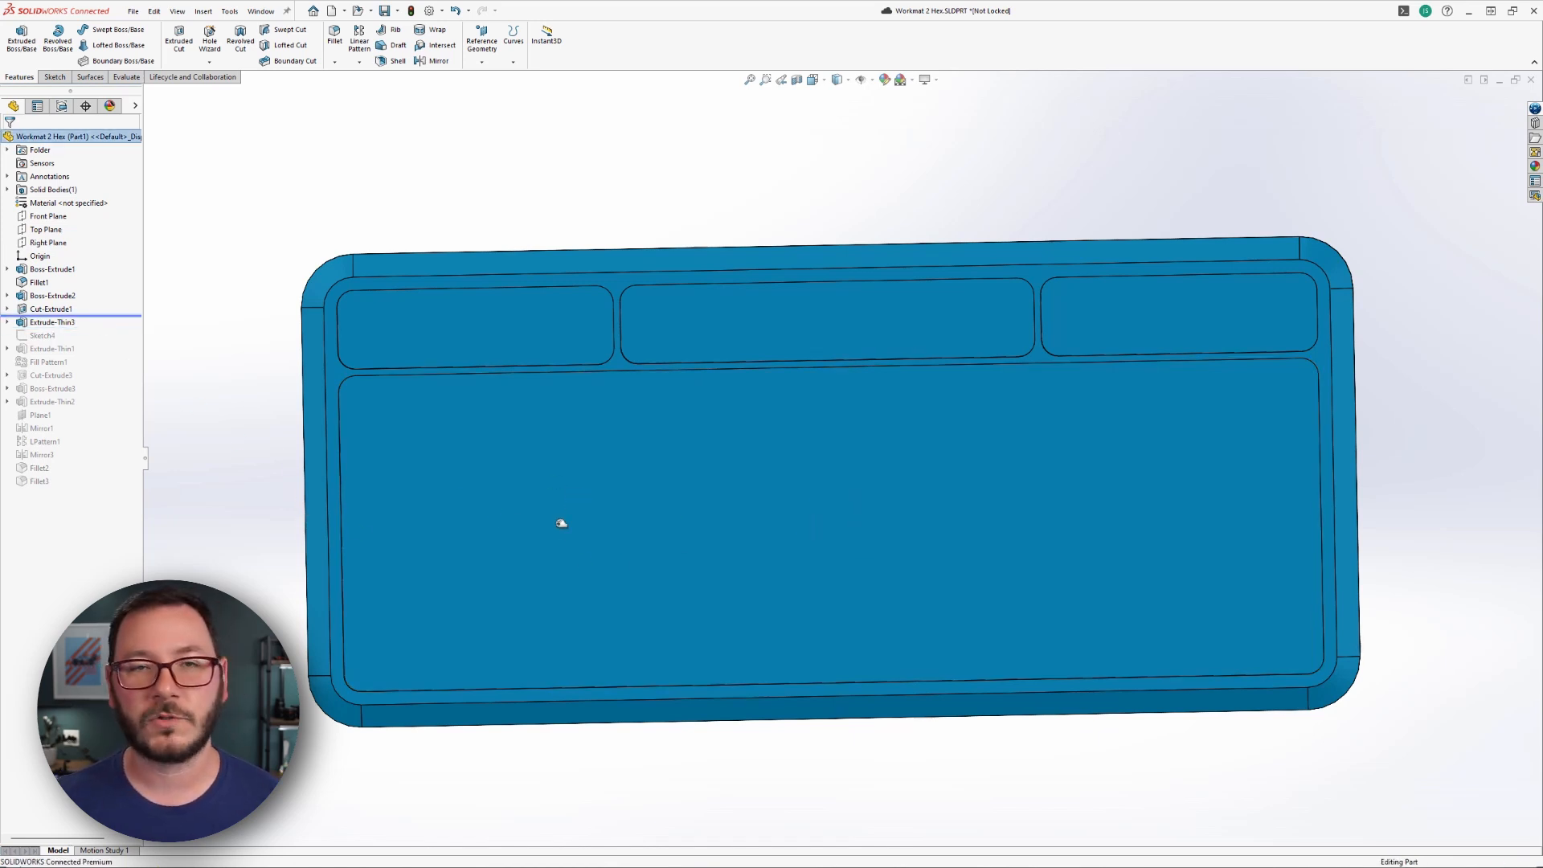
middle_drag(551, 541, 563, 495)
mouse_move(461, 485)
middle_down()
mouse_move(522, 490)
mouse_move(511, 475)
middle_up()
click(511, 475)
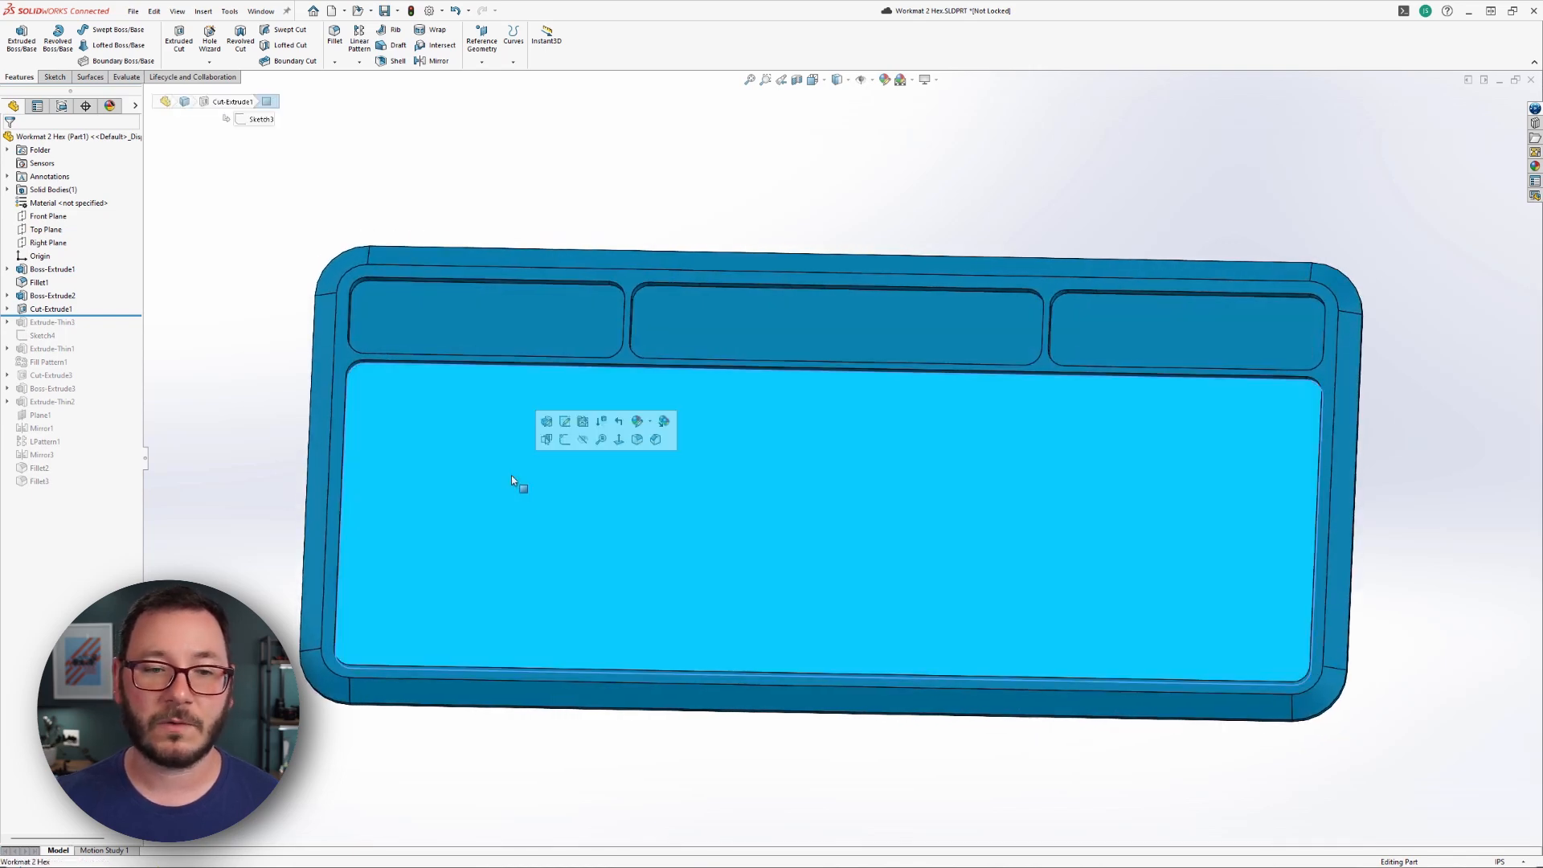
click(563, 441)
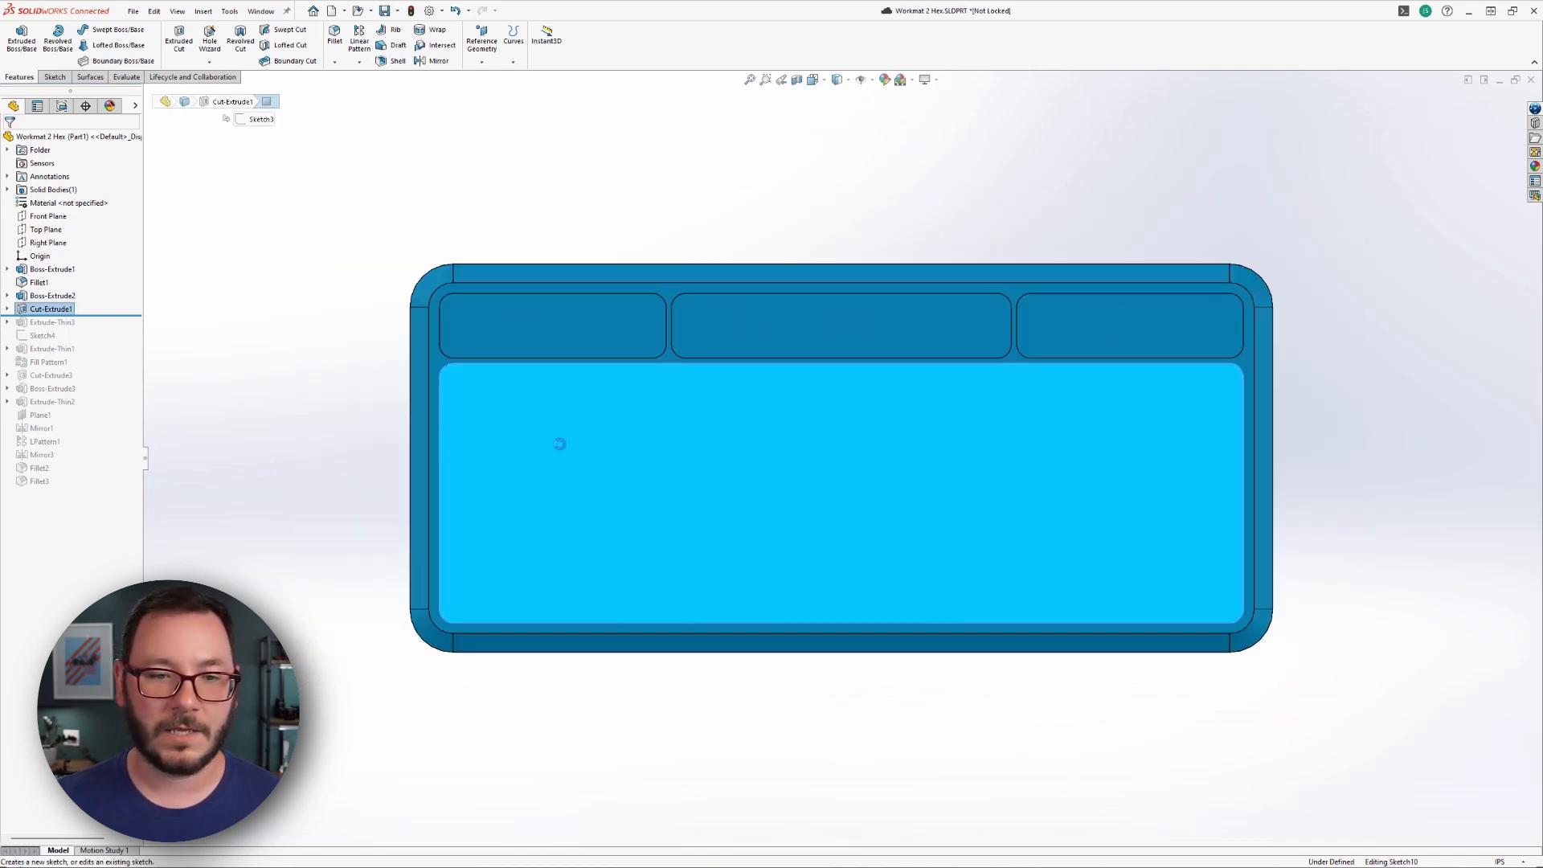
Offset the large pocket floor's outline outward by 0.50 in and exit the sketch
key(s)
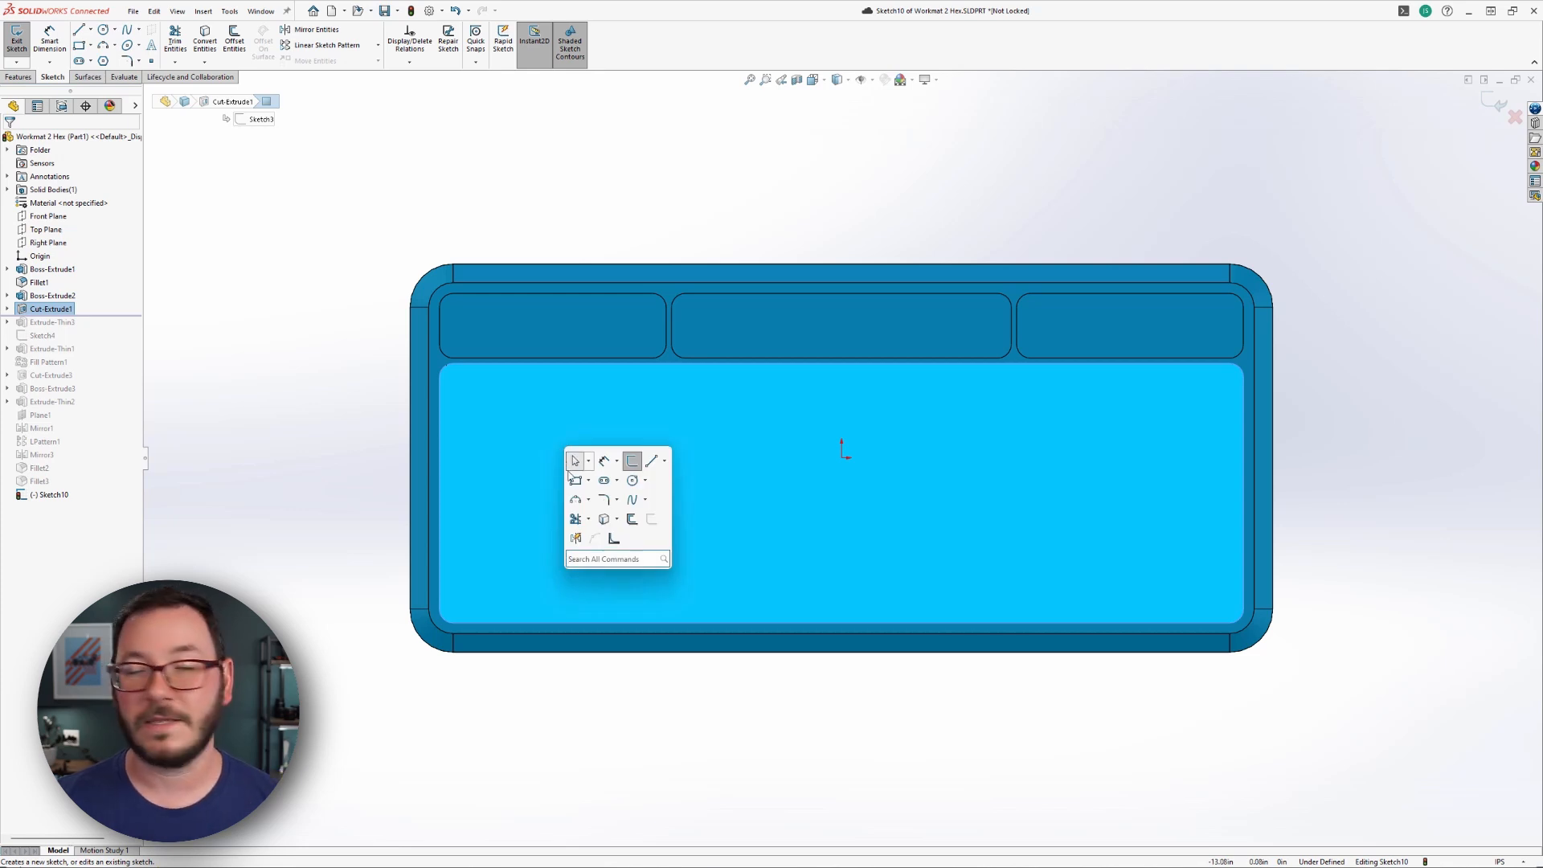
click(633, 523)
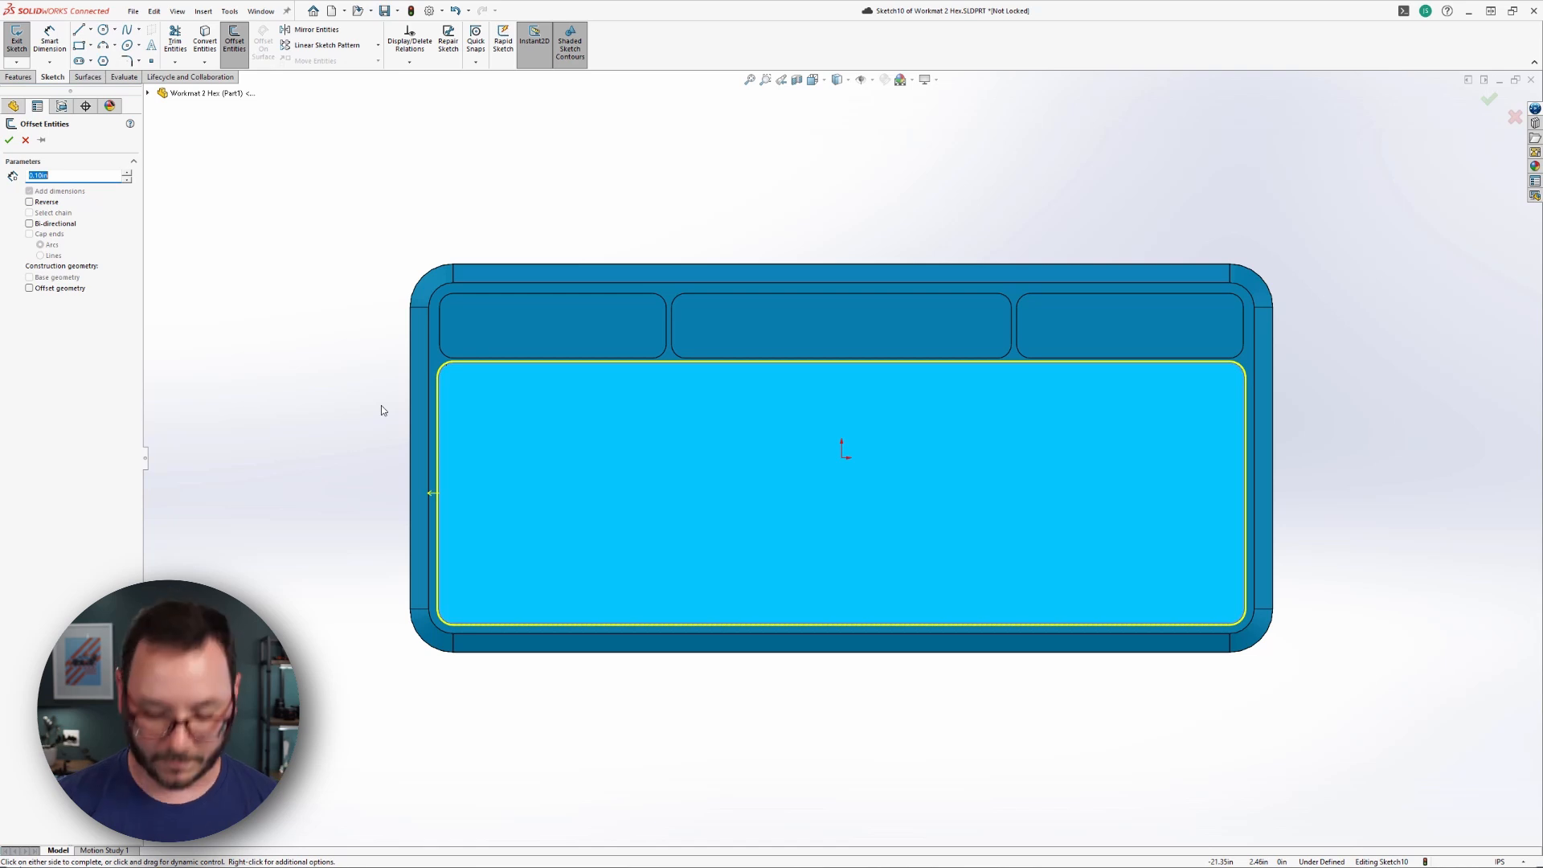
key(Return)
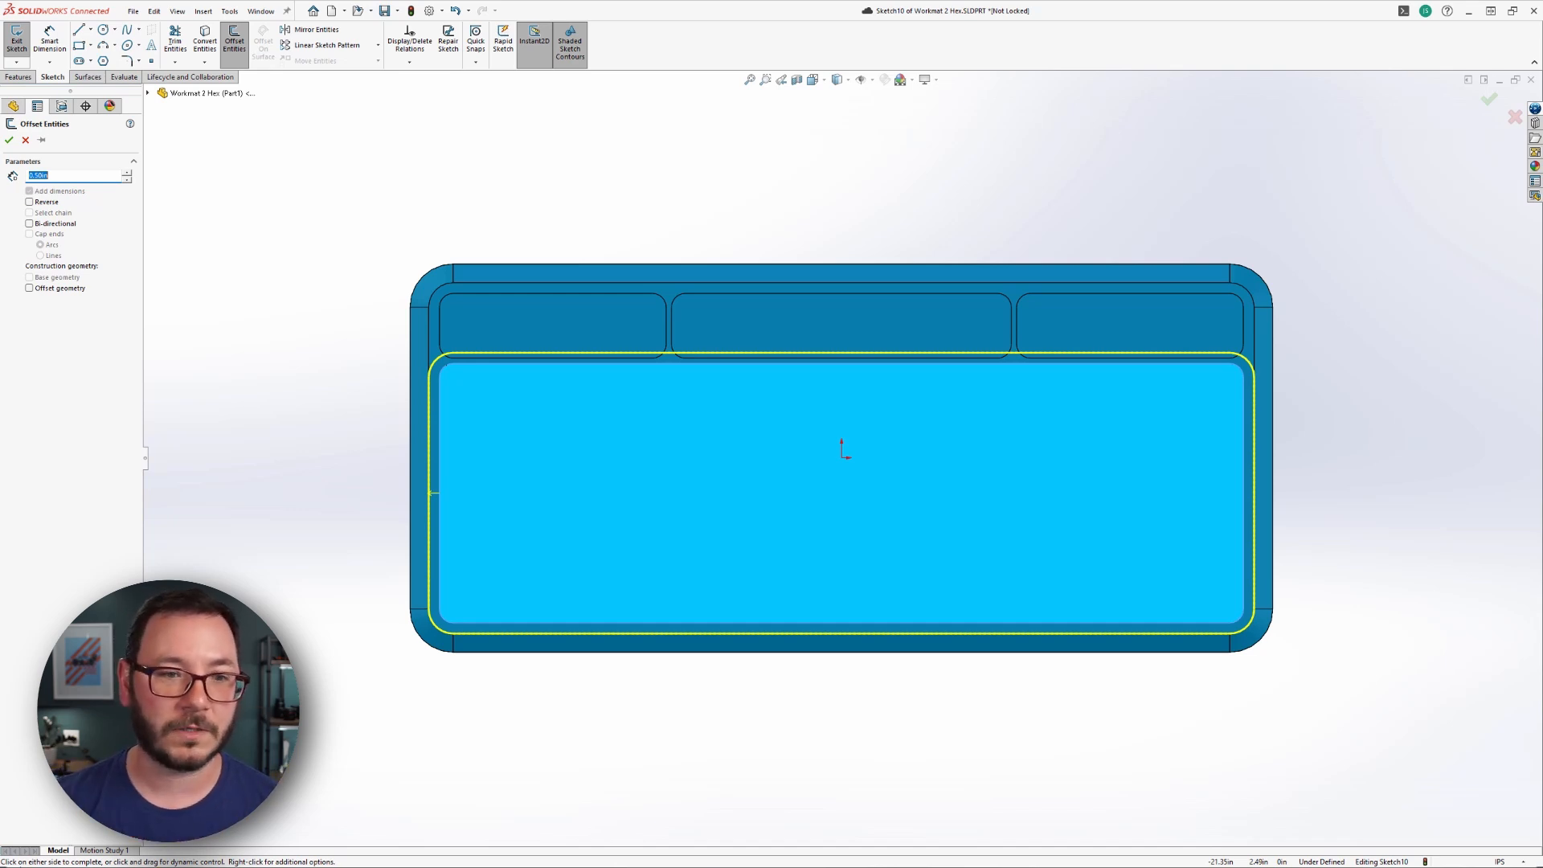
click(11, 141)
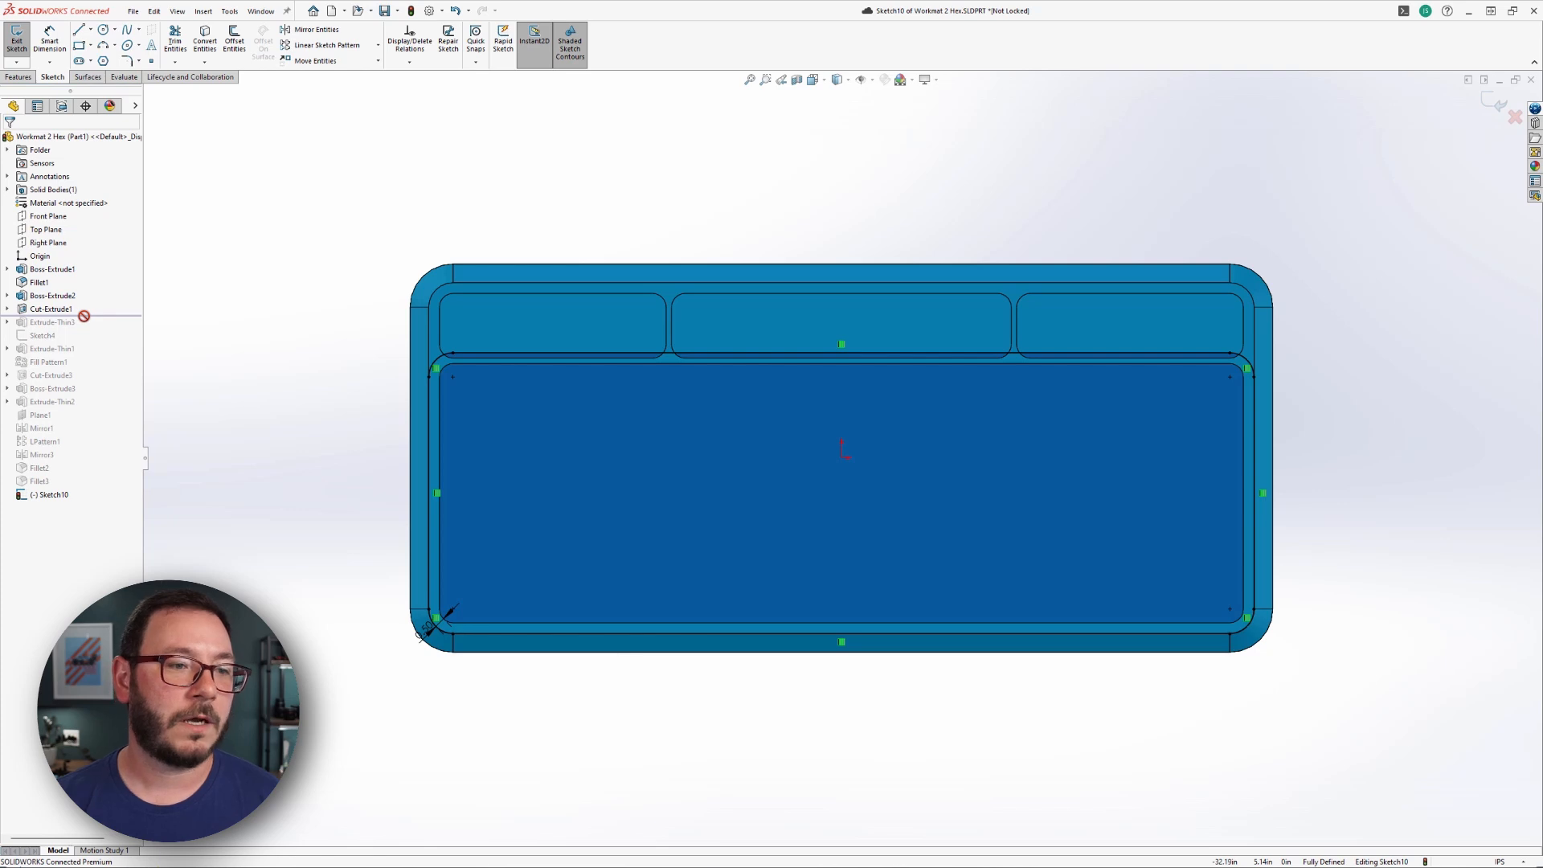
key(d)
click(273, 378)
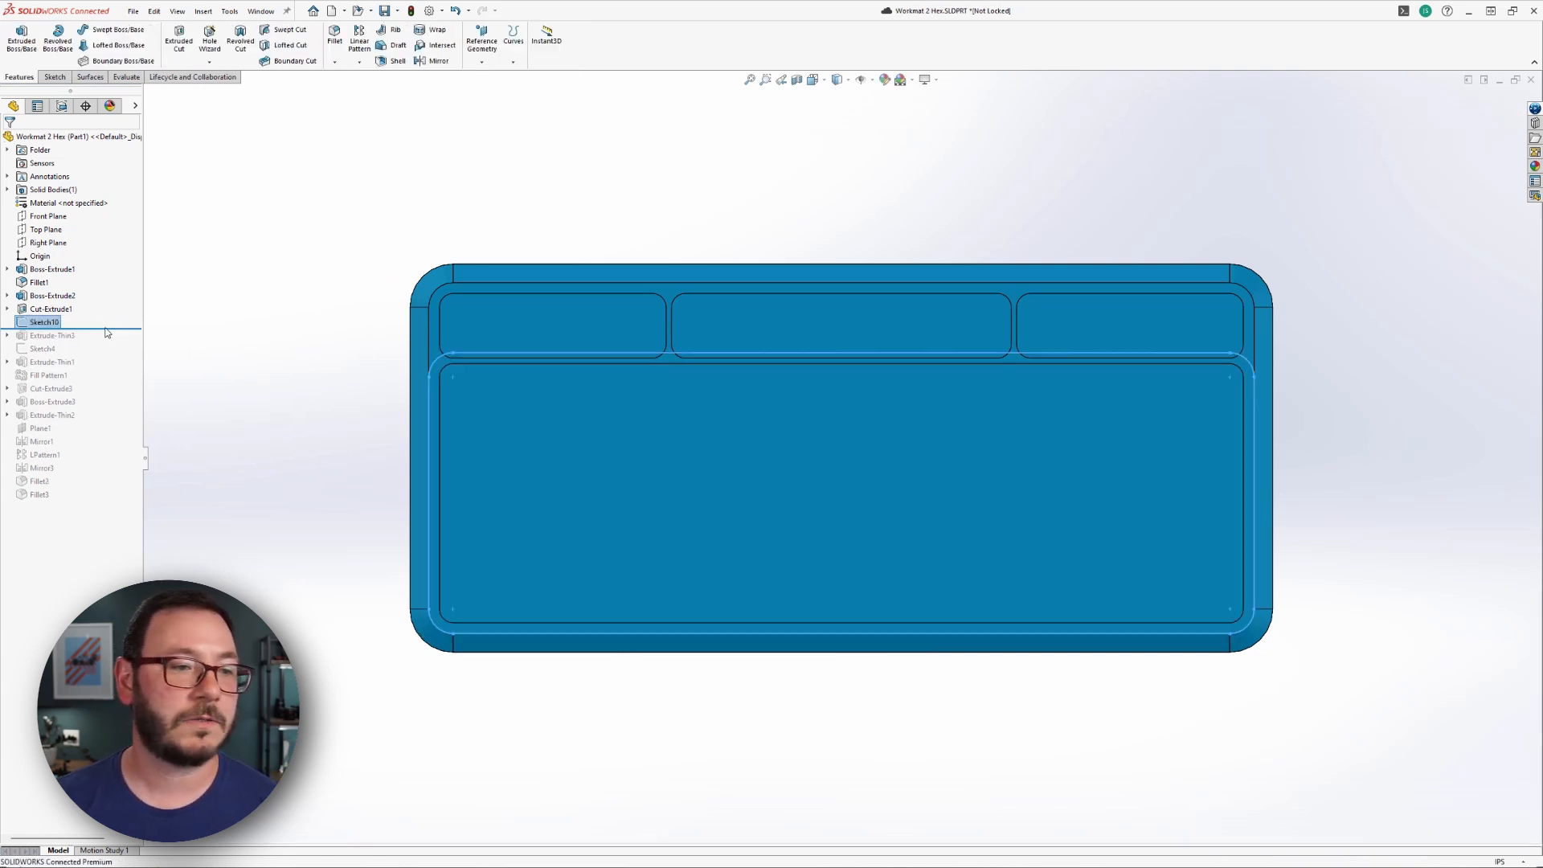
Roll the model forward to include the hexagonal thin extrude and rename the offset sketch as Bounds
drag(106, 329, 112, 340)
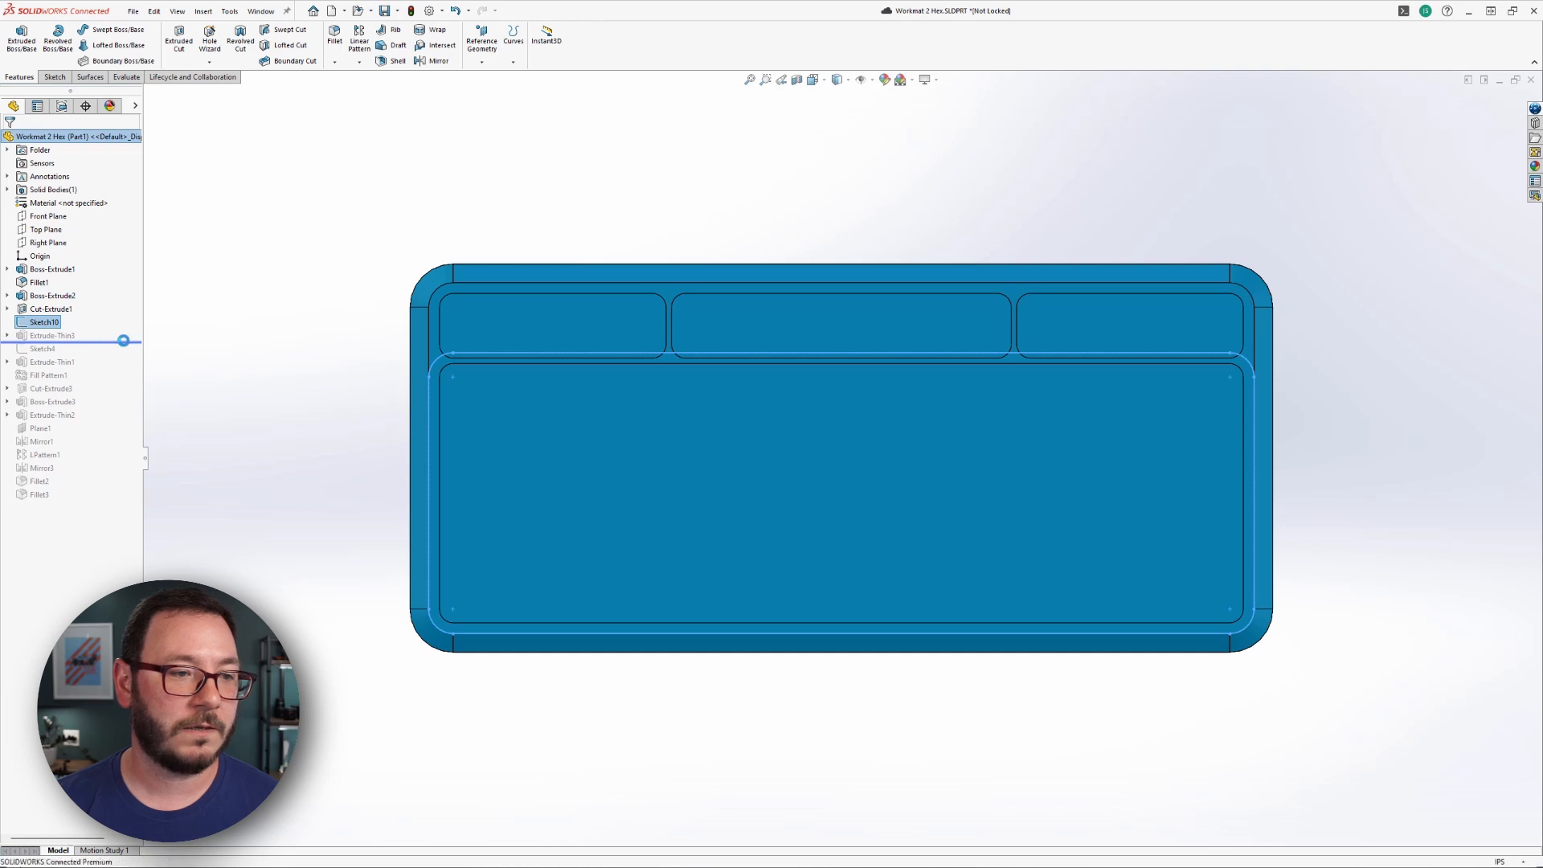
click(45, 323)
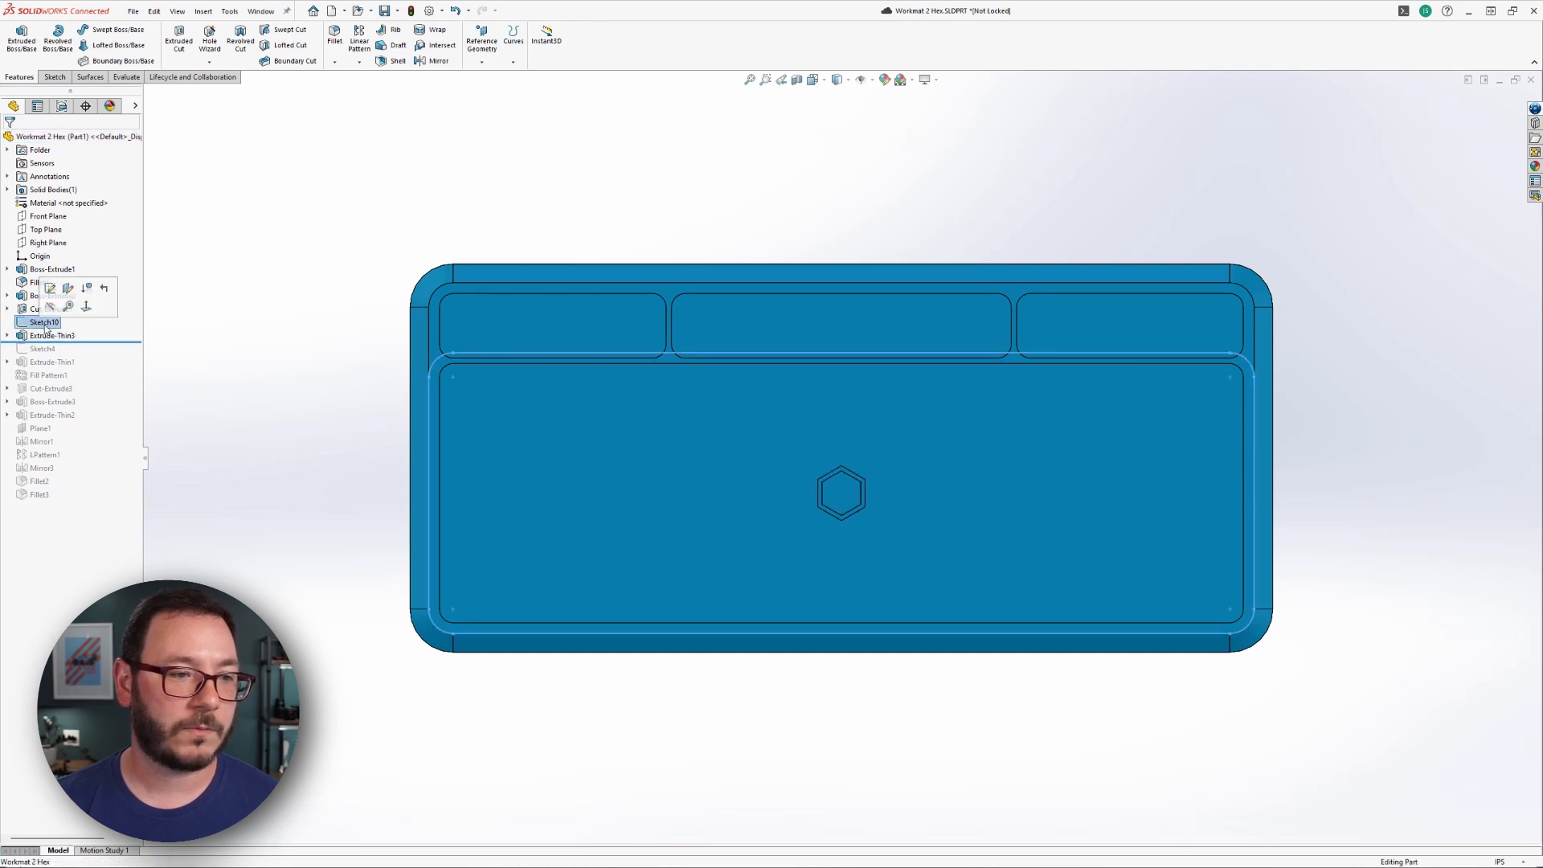
key(F2)
text(B)
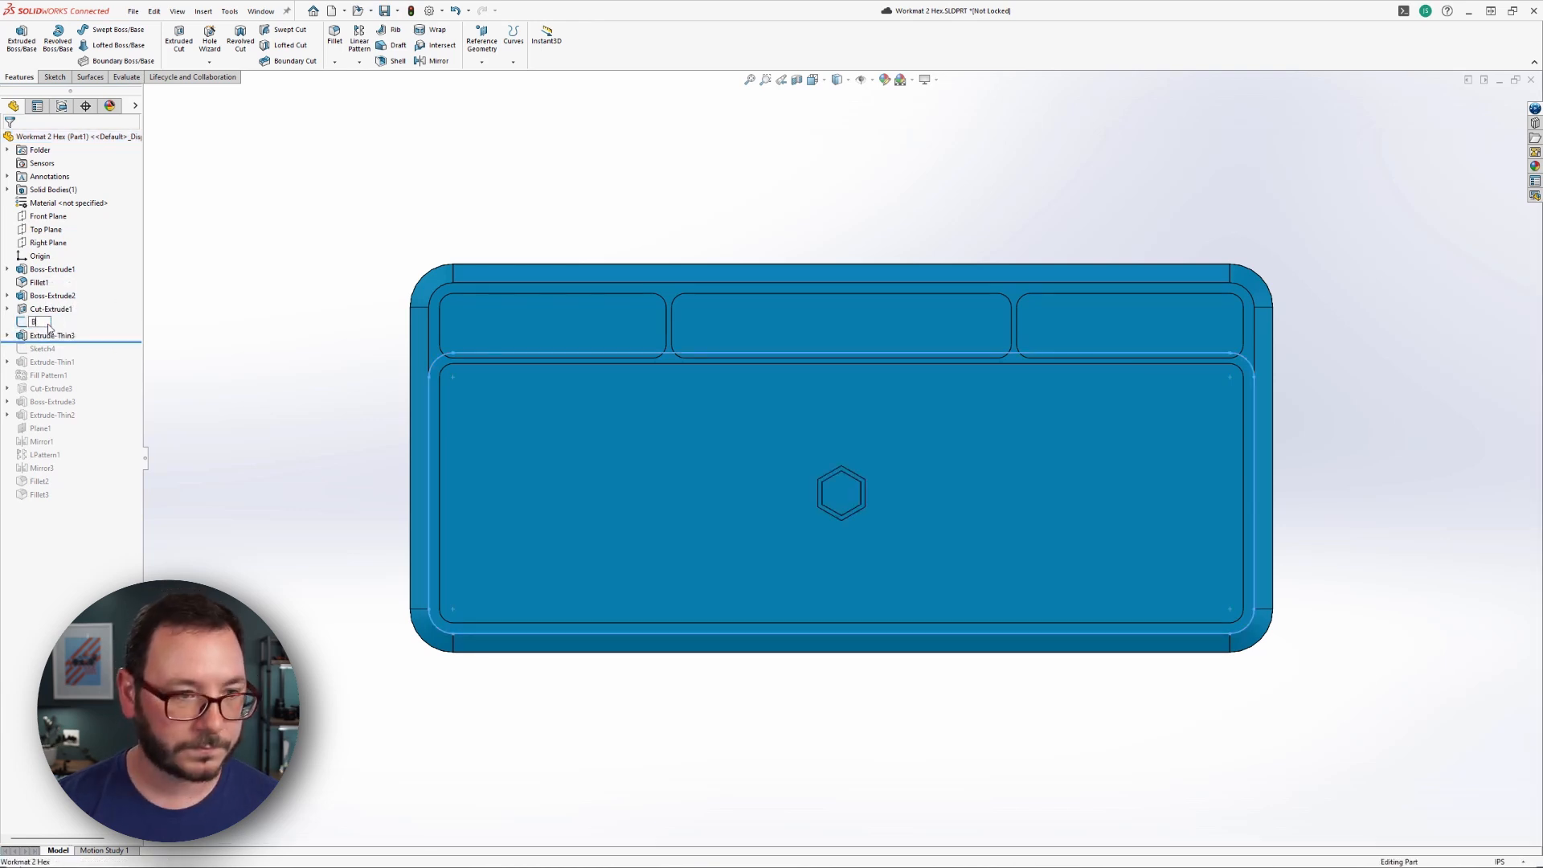
text(ounds)
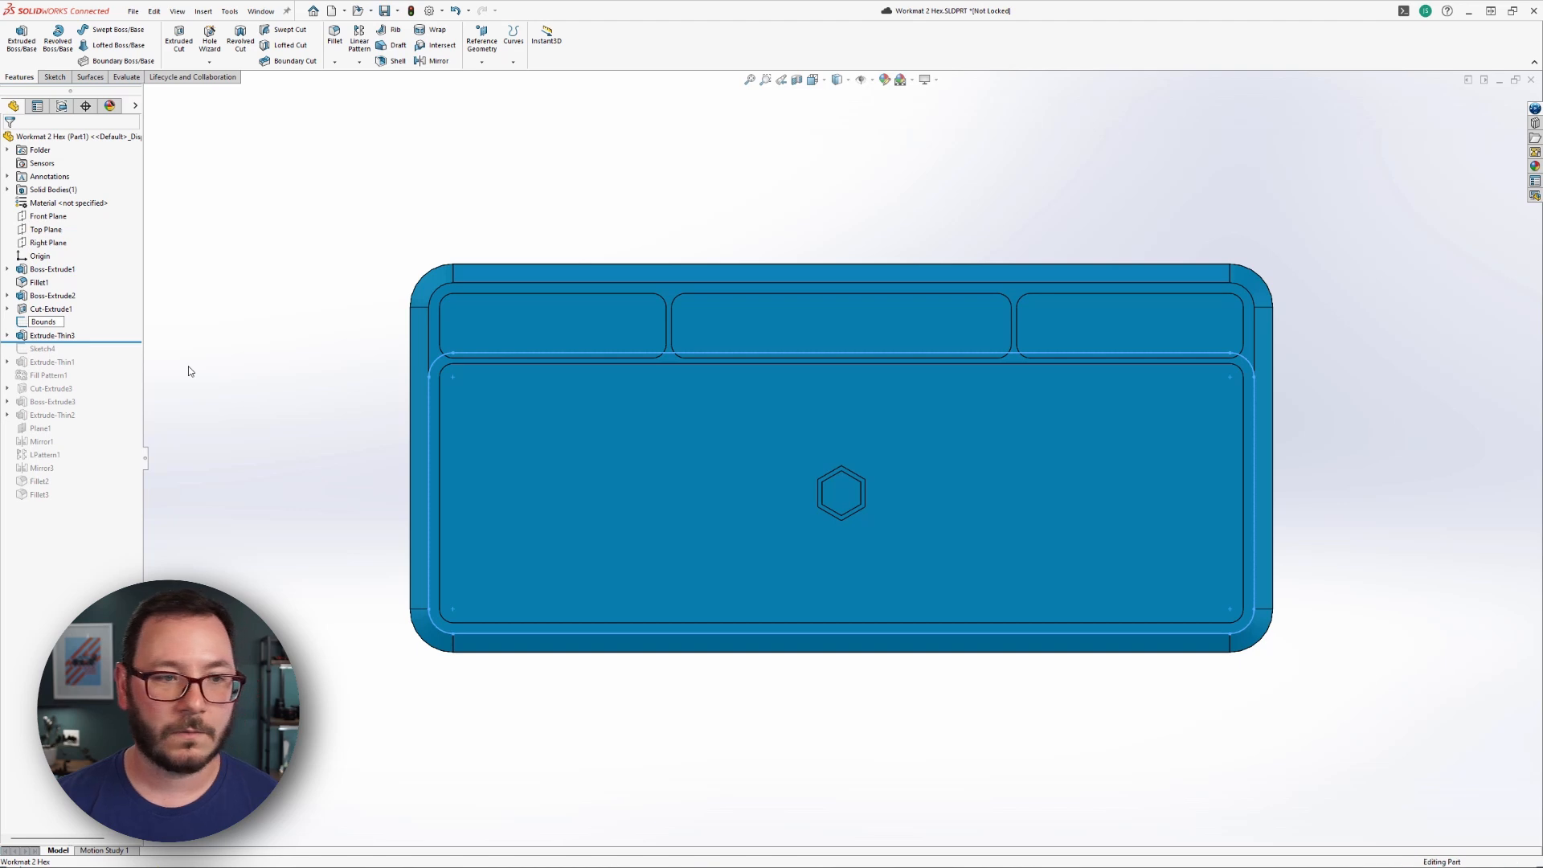
click(187, 370)
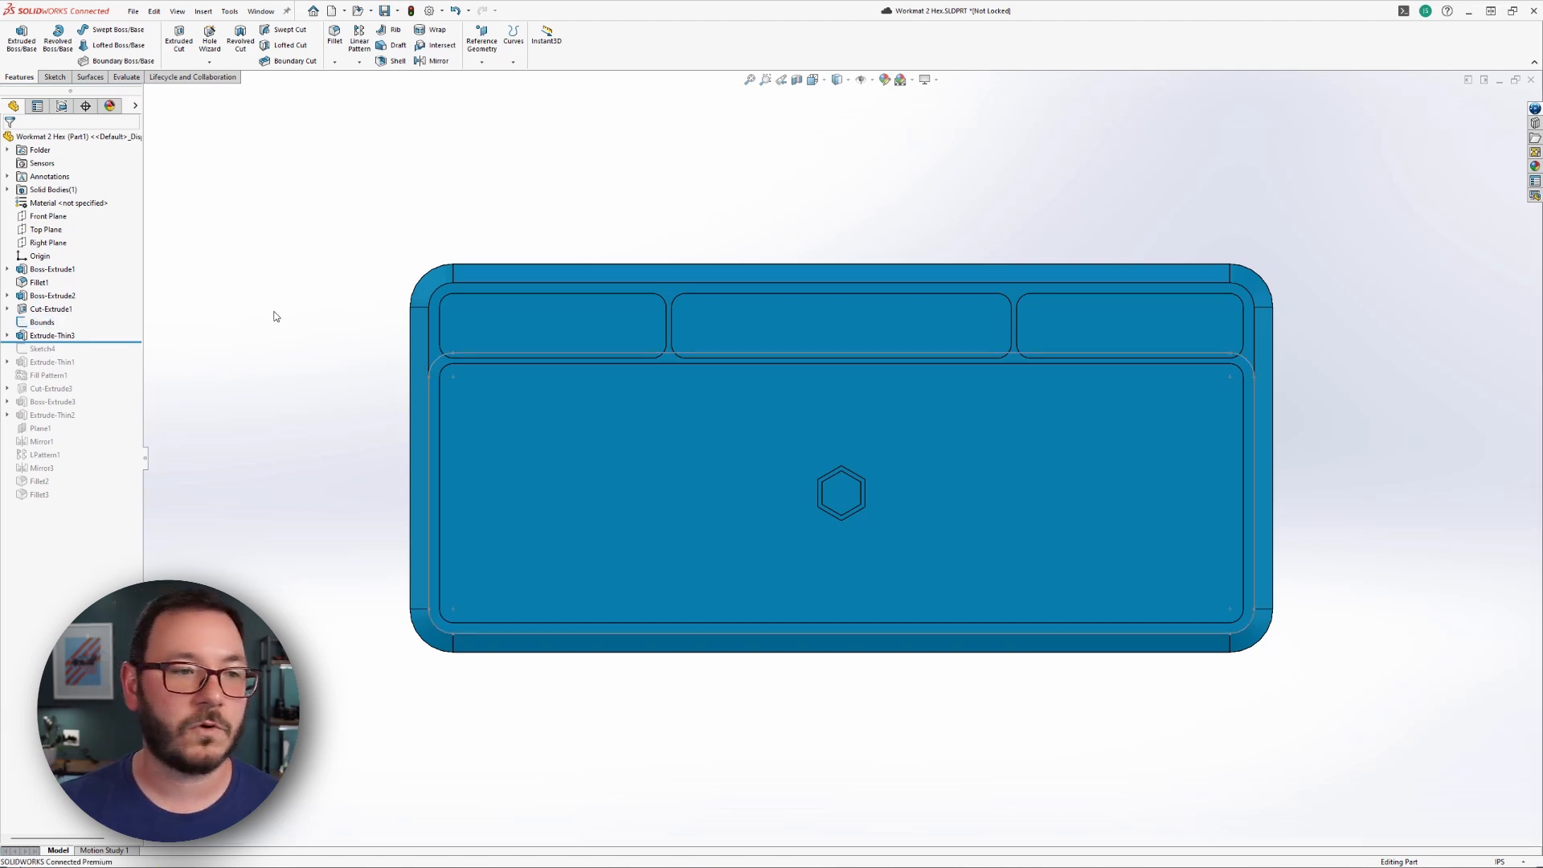
Start a fill pattern with the Bounds sketch as the fill boundary and the hexagonal thin extrude as the feature
click(359, 63)
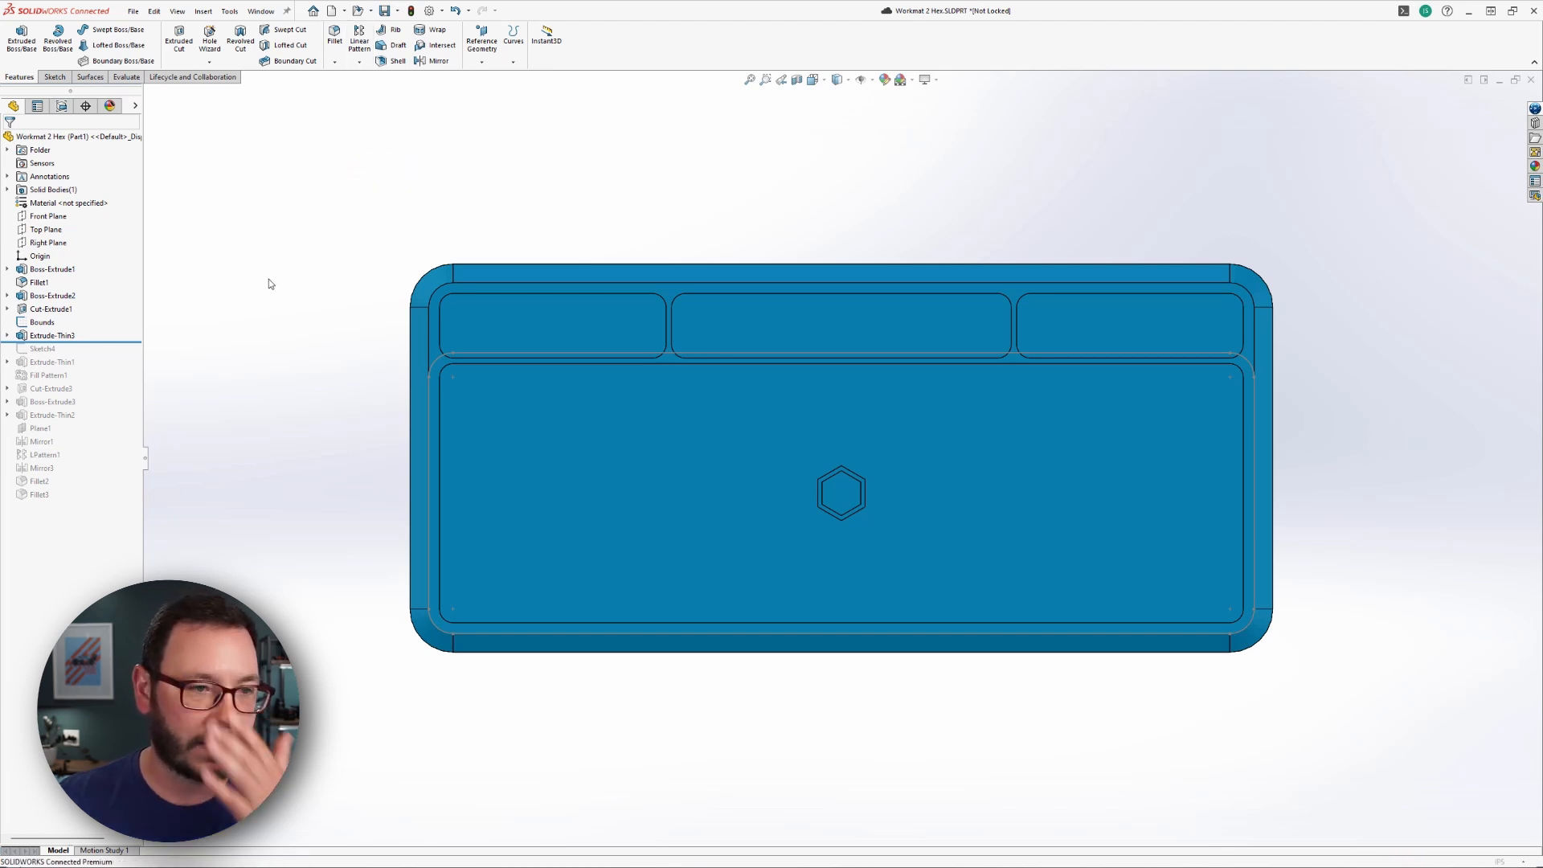
click(480, 356)
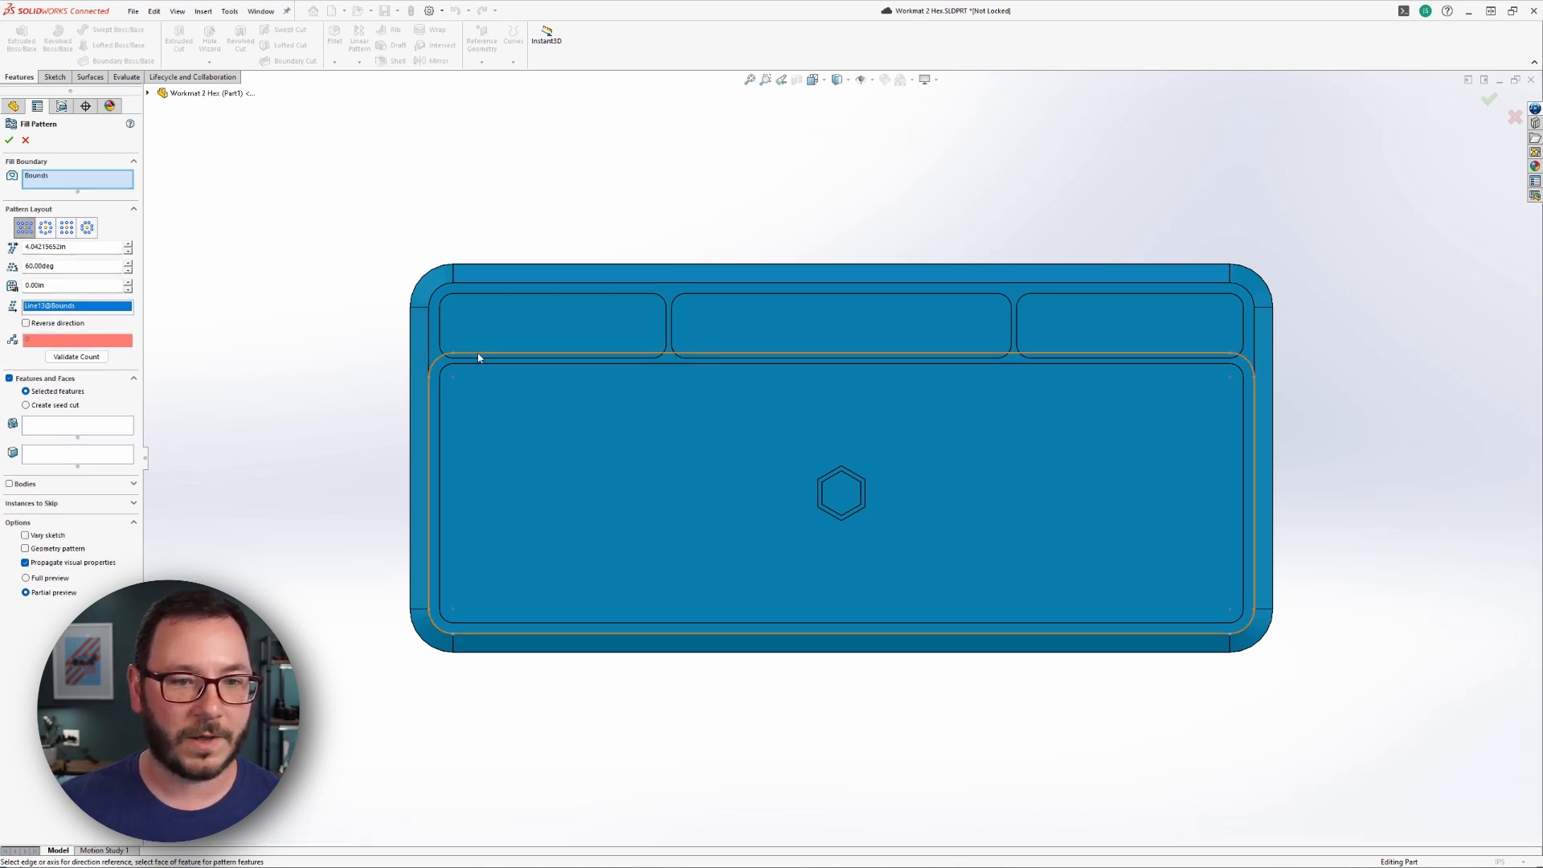
click(478, 357)
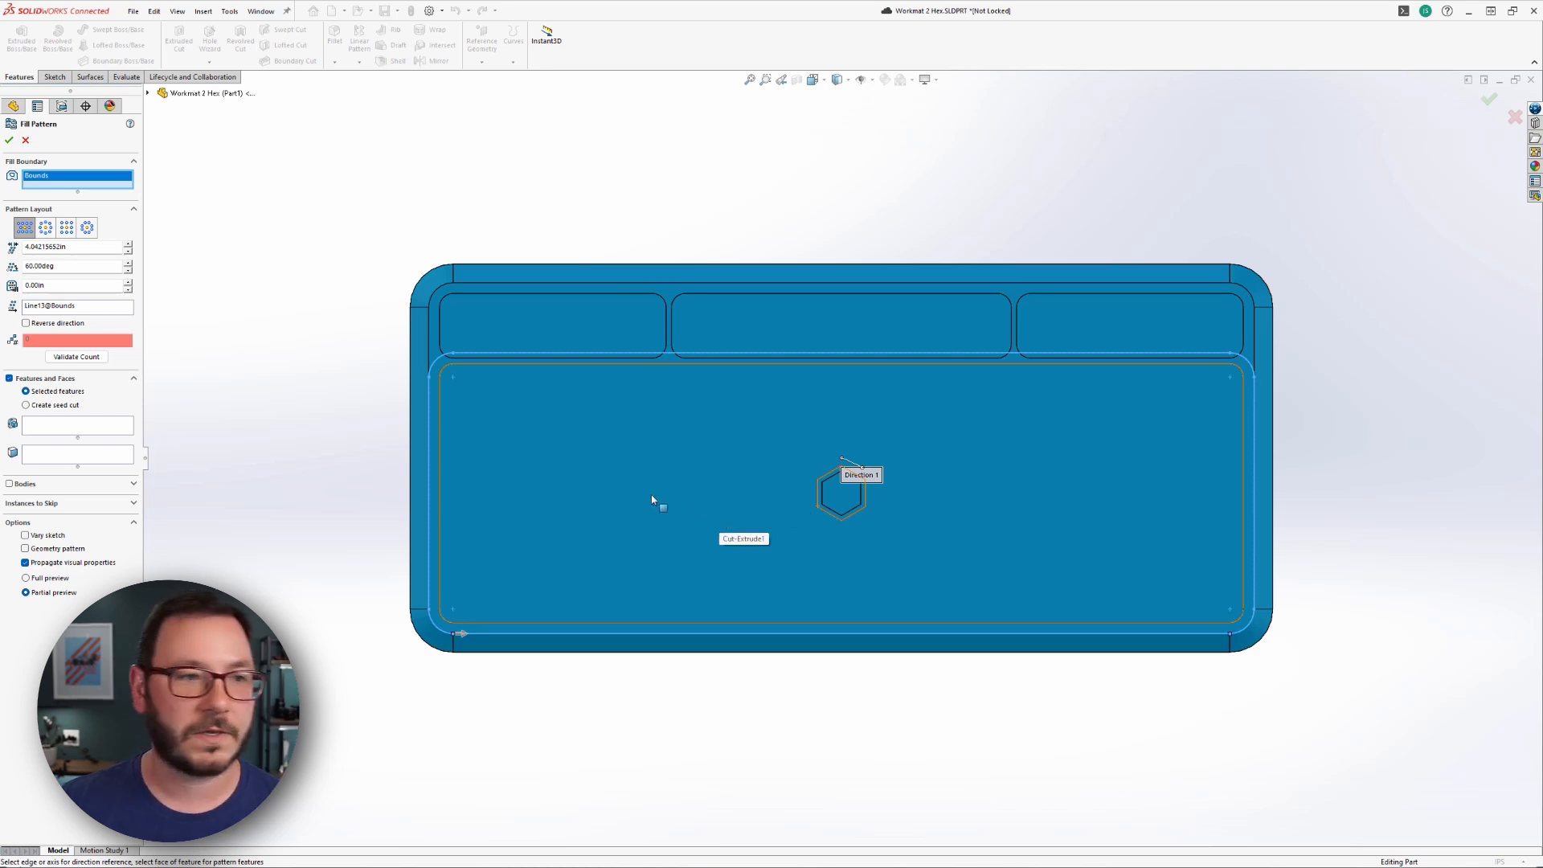
click(103, 428)
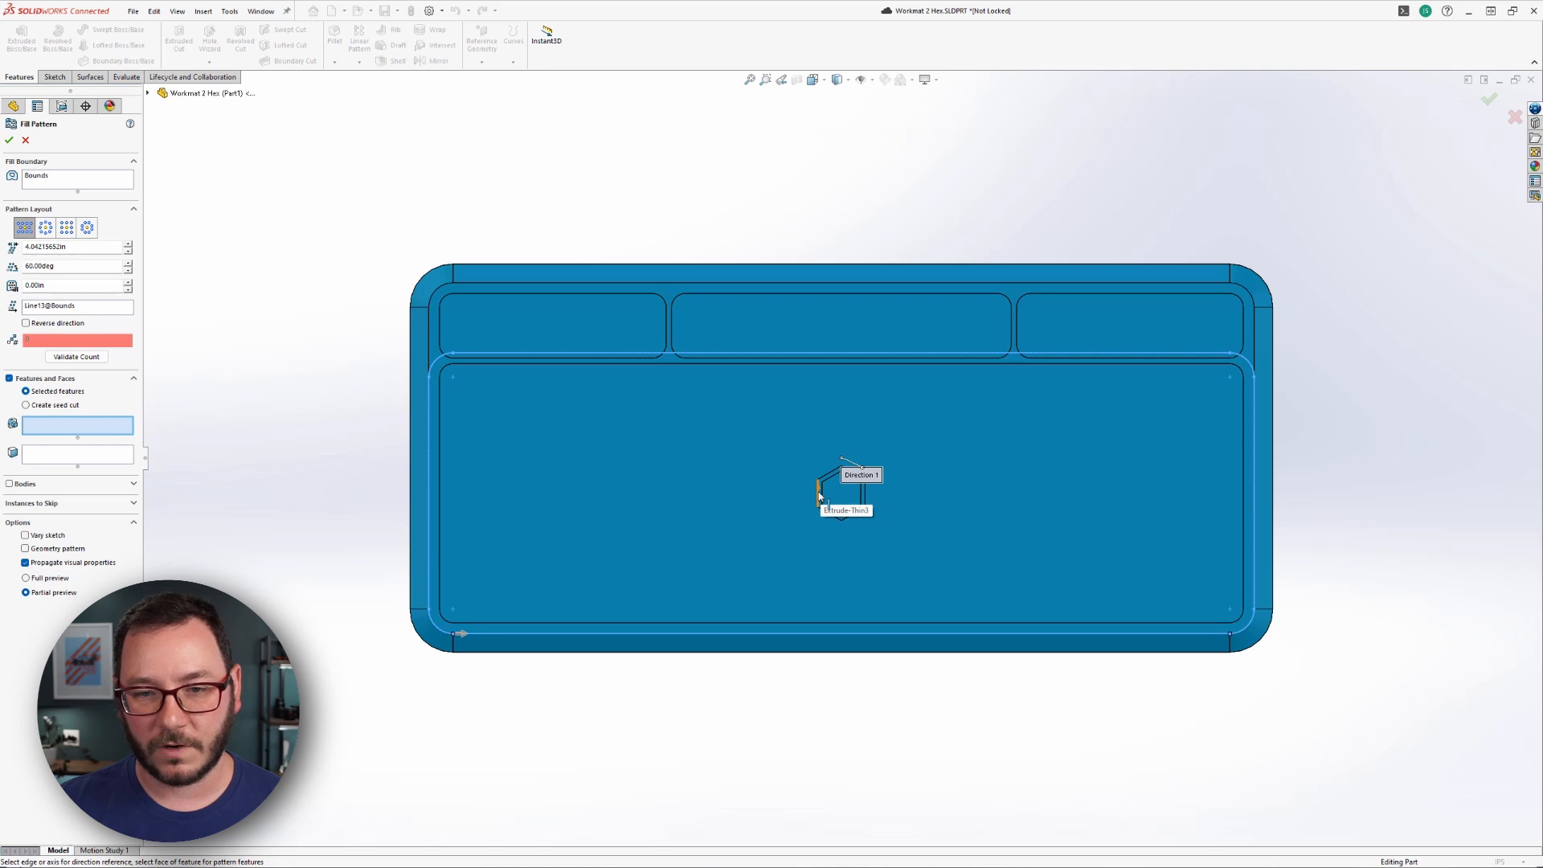
scroll(818, 494, down, 2)
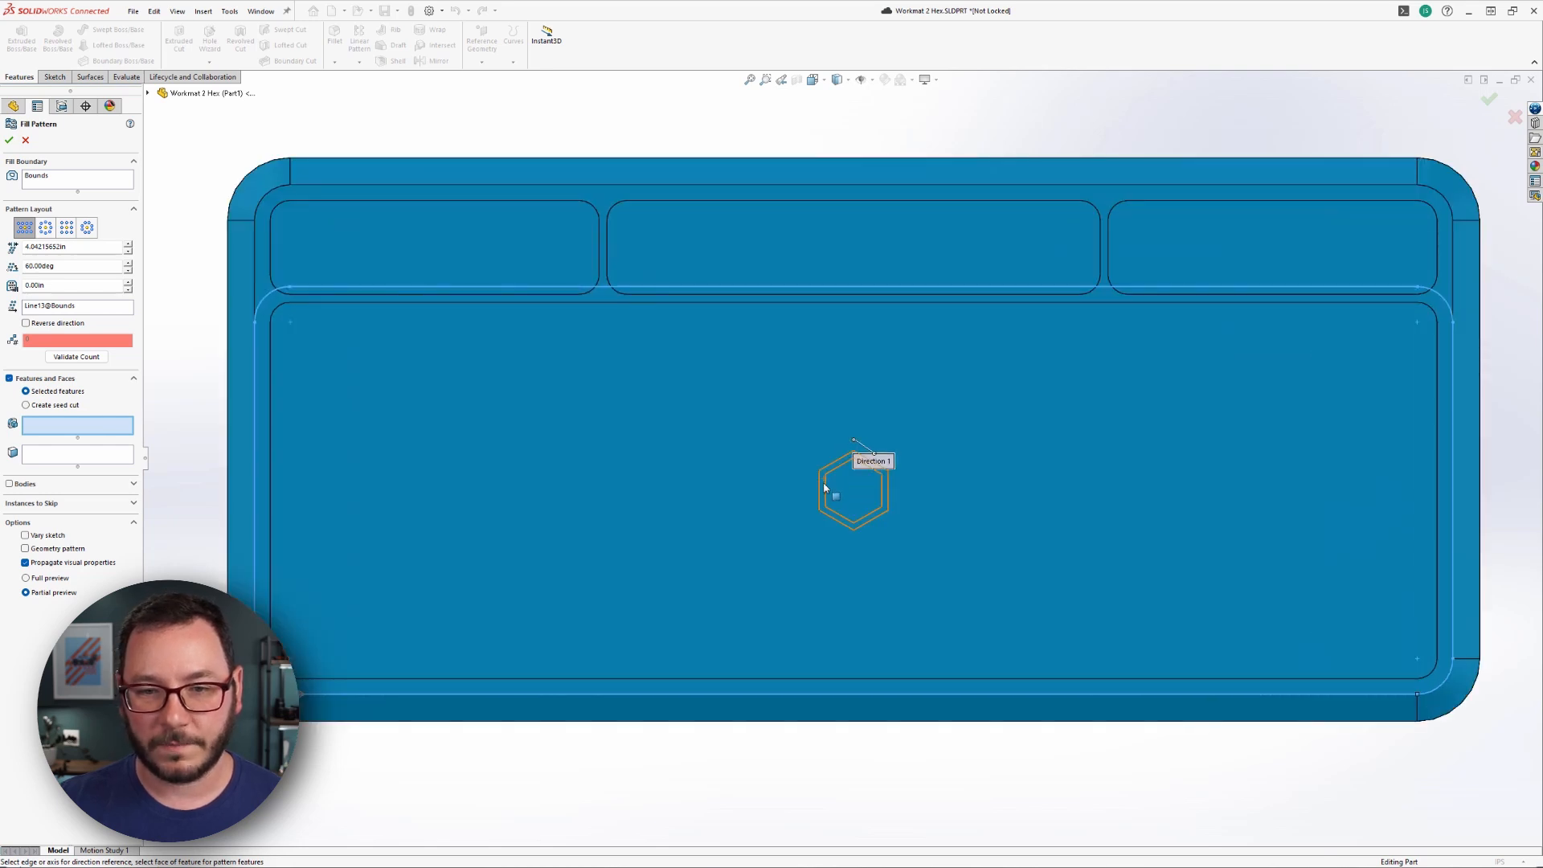
click(825, 487)
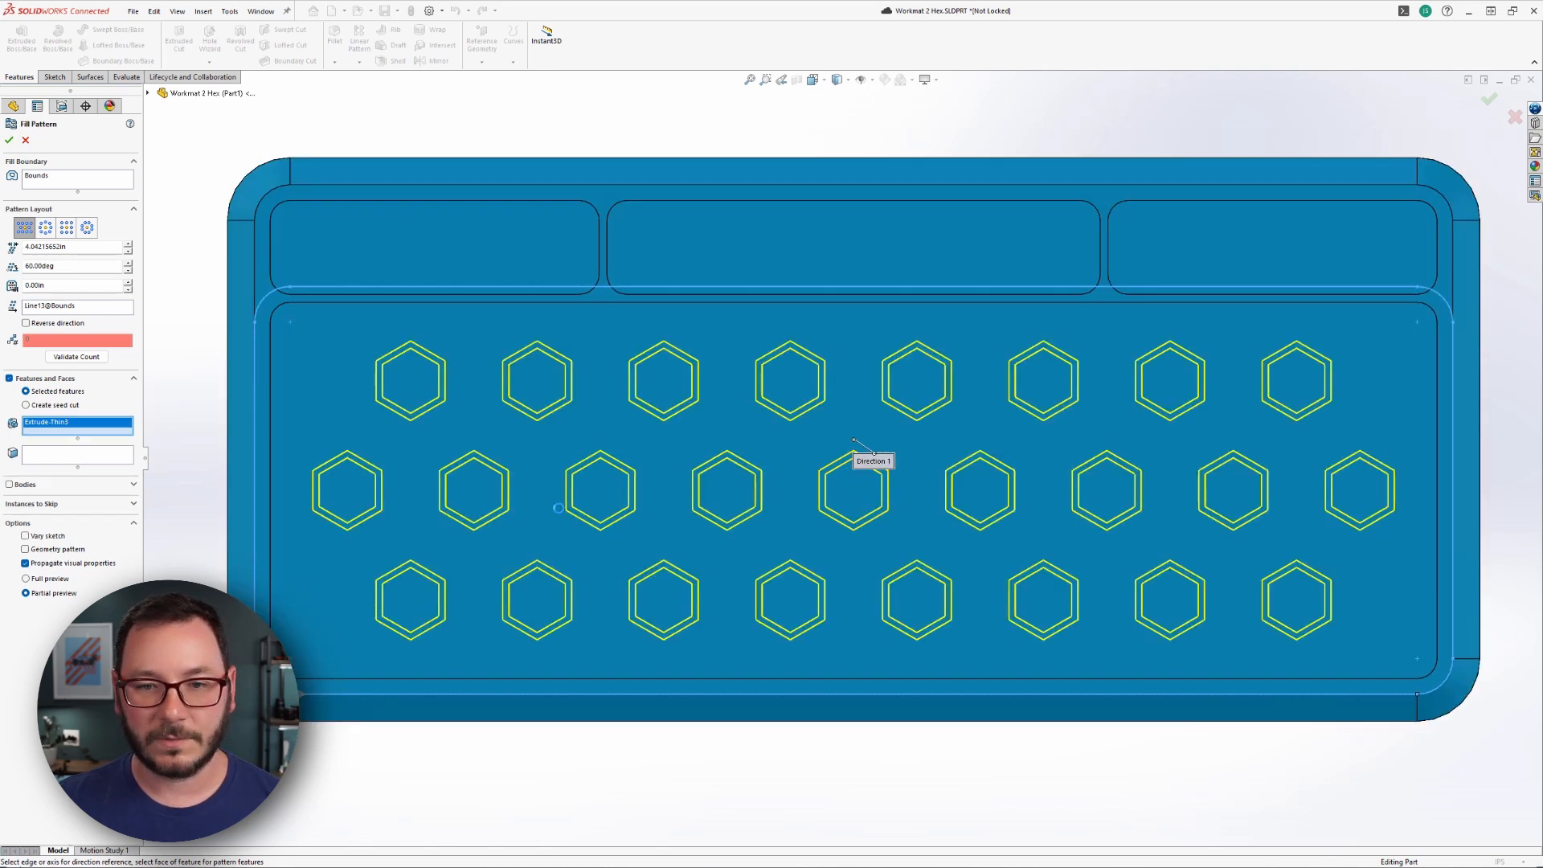
Set the fill pattern's instance spacing to 2 in and create the pattern
drag(77, 248, 3, 254)
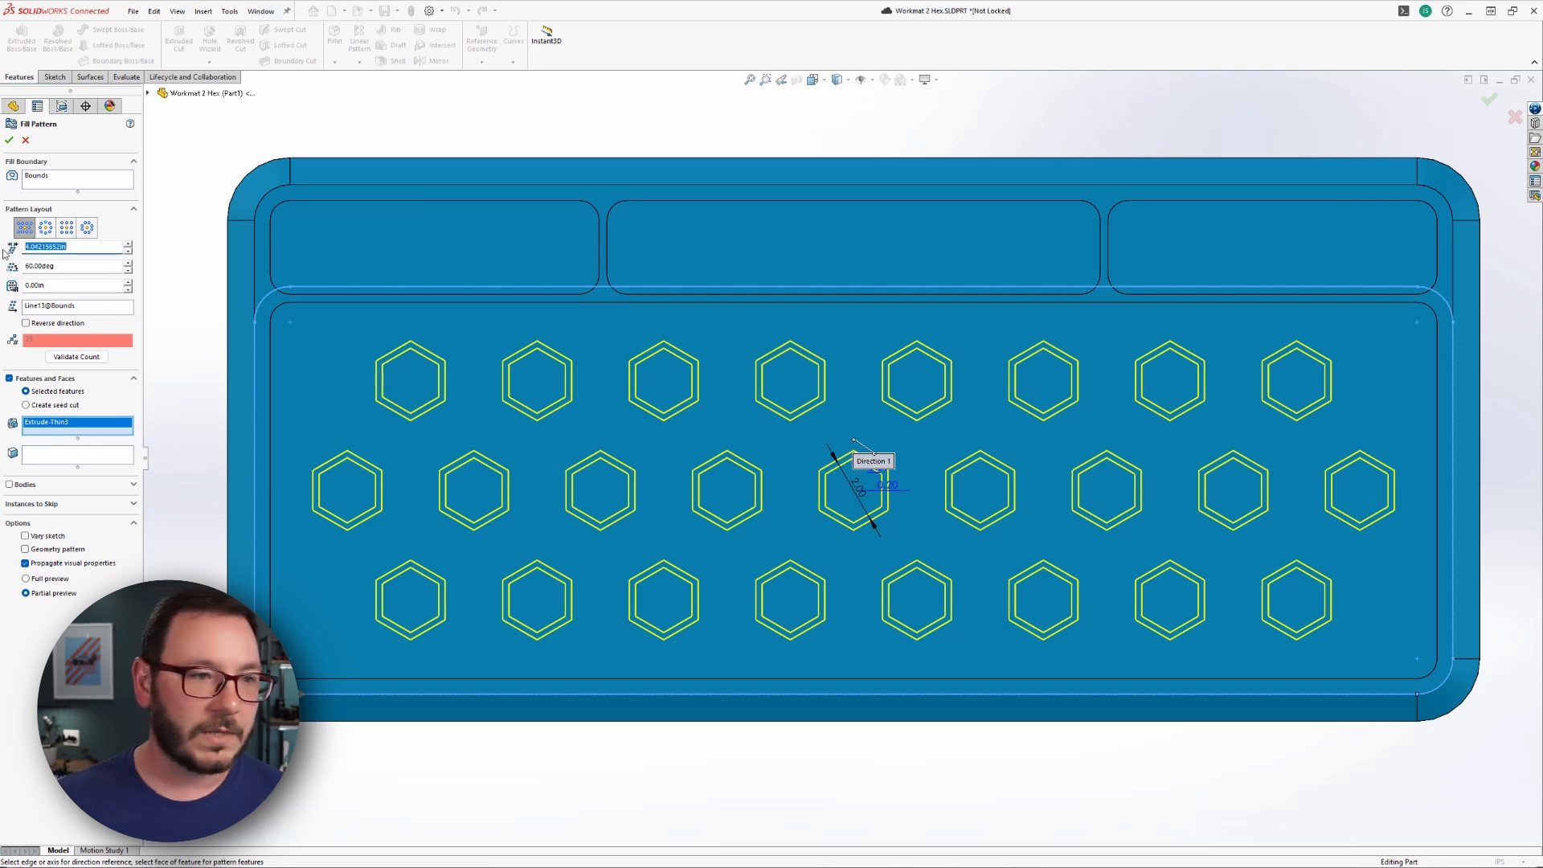
text(2)
key(Return)
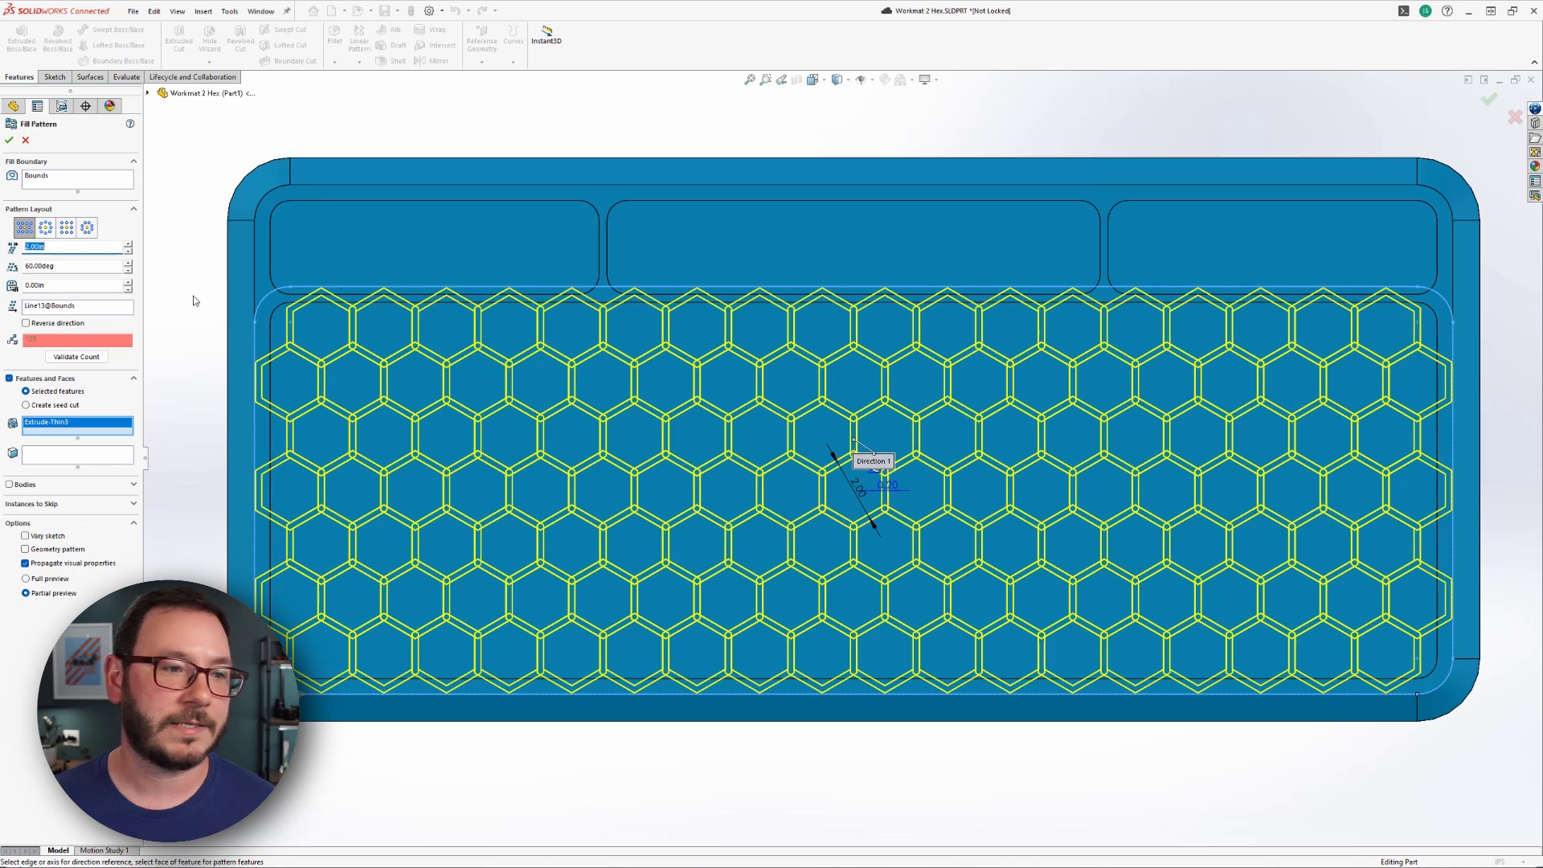
click(10, 141)
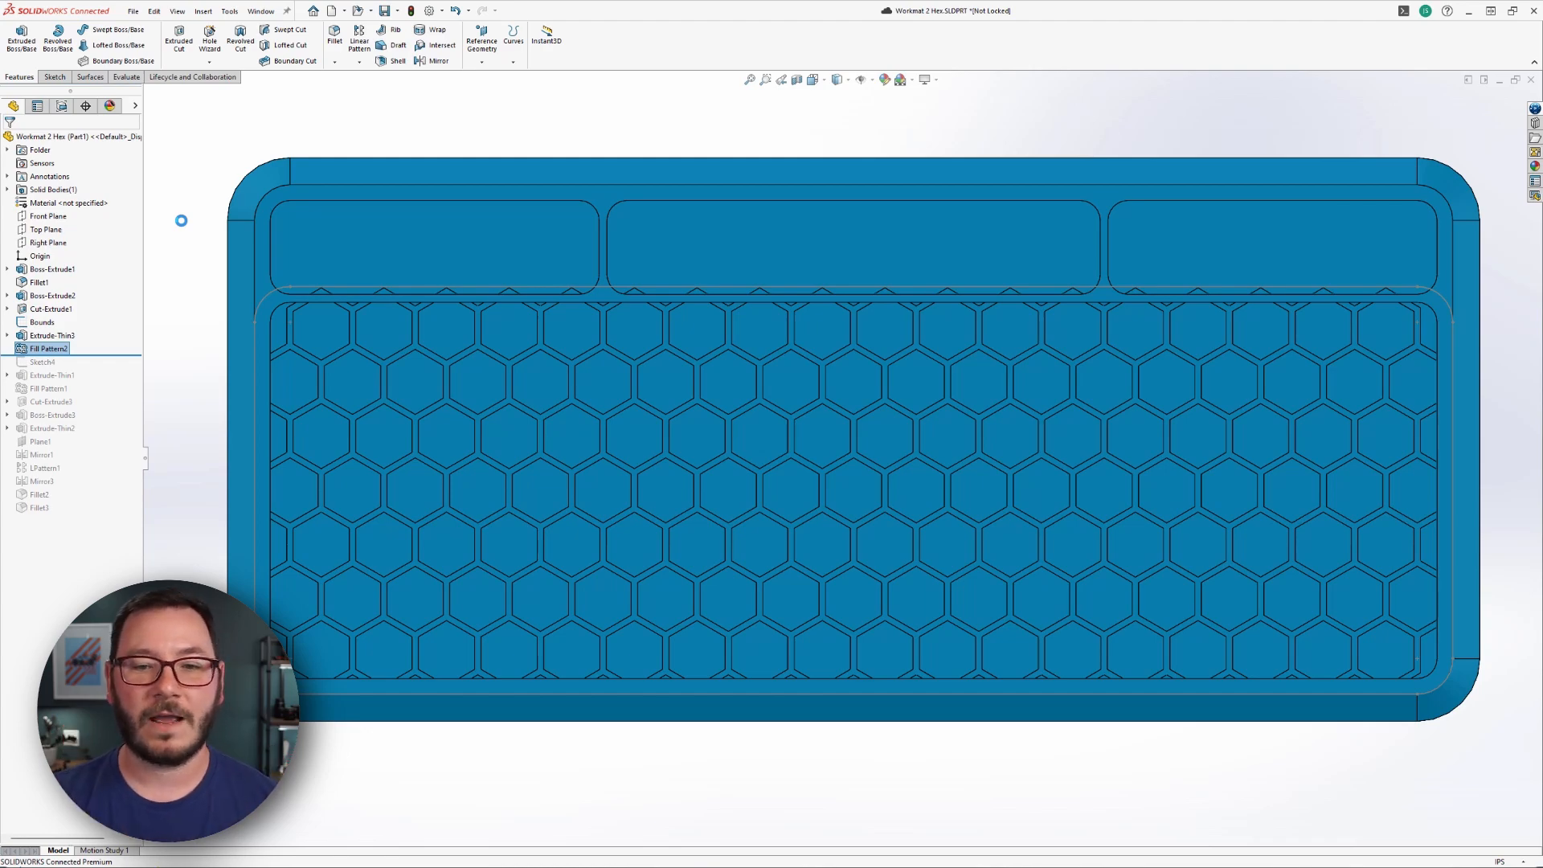
middle_drag(589, 437, 611, 477)
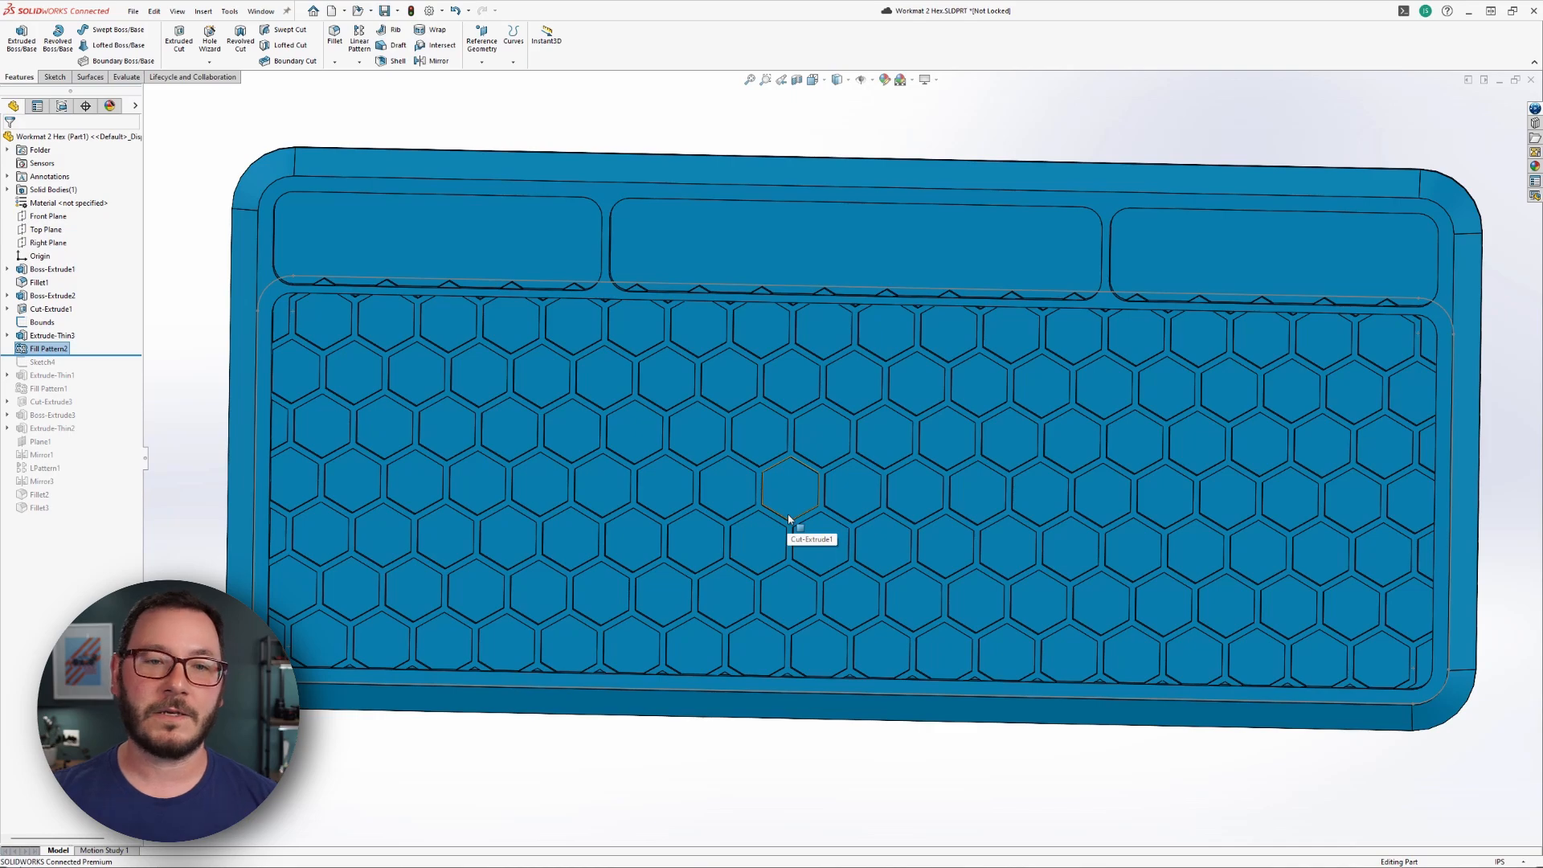
middle_drag(533, 562, 547, 388)
middle_drag(419, 521, 397, 414)
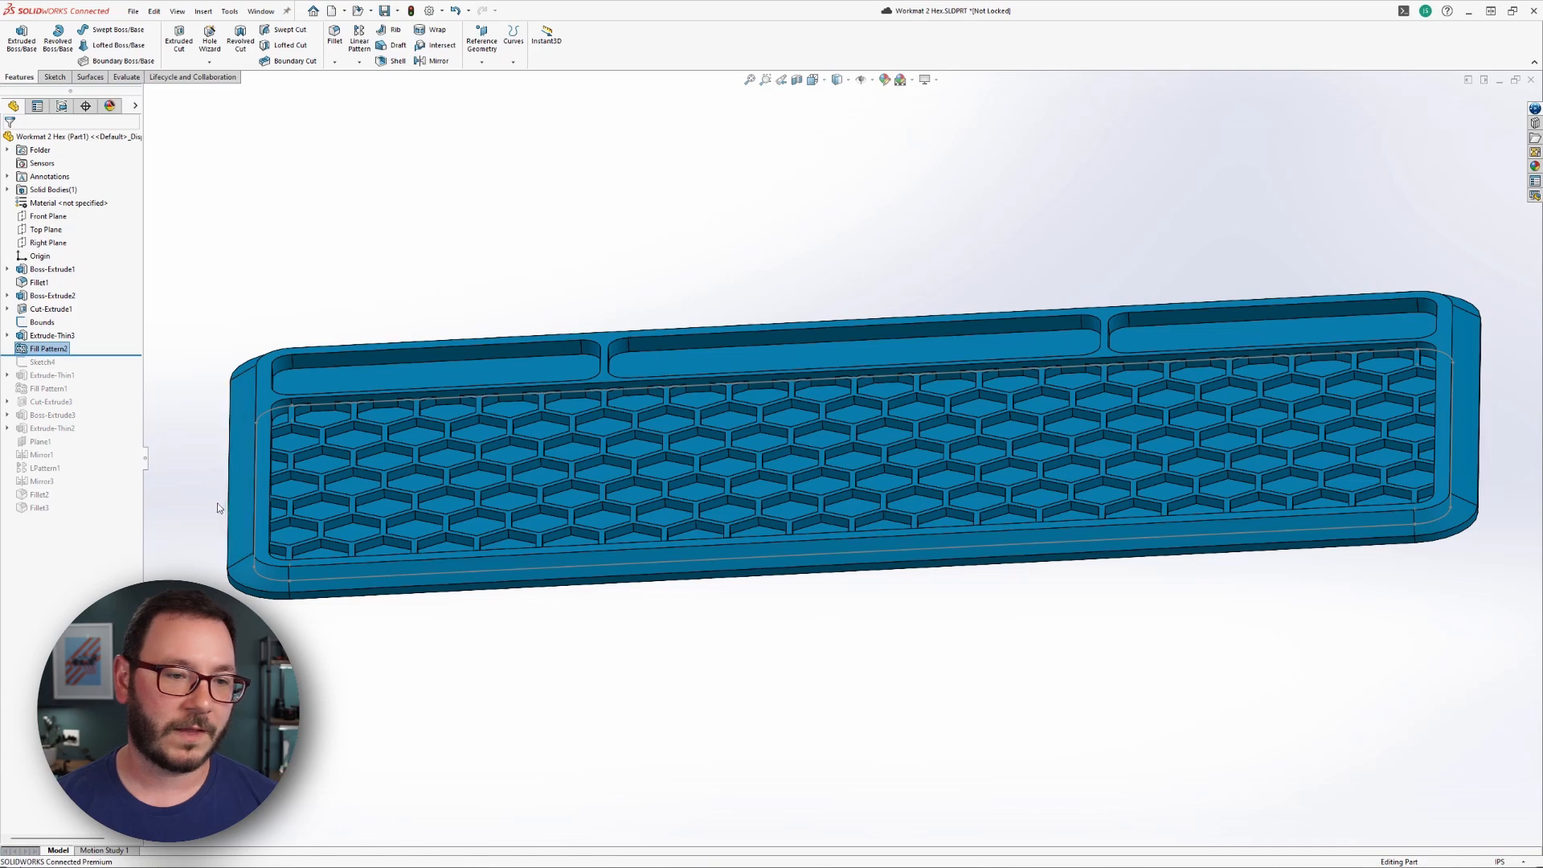
middle_drag(409, 318, 386, 372)
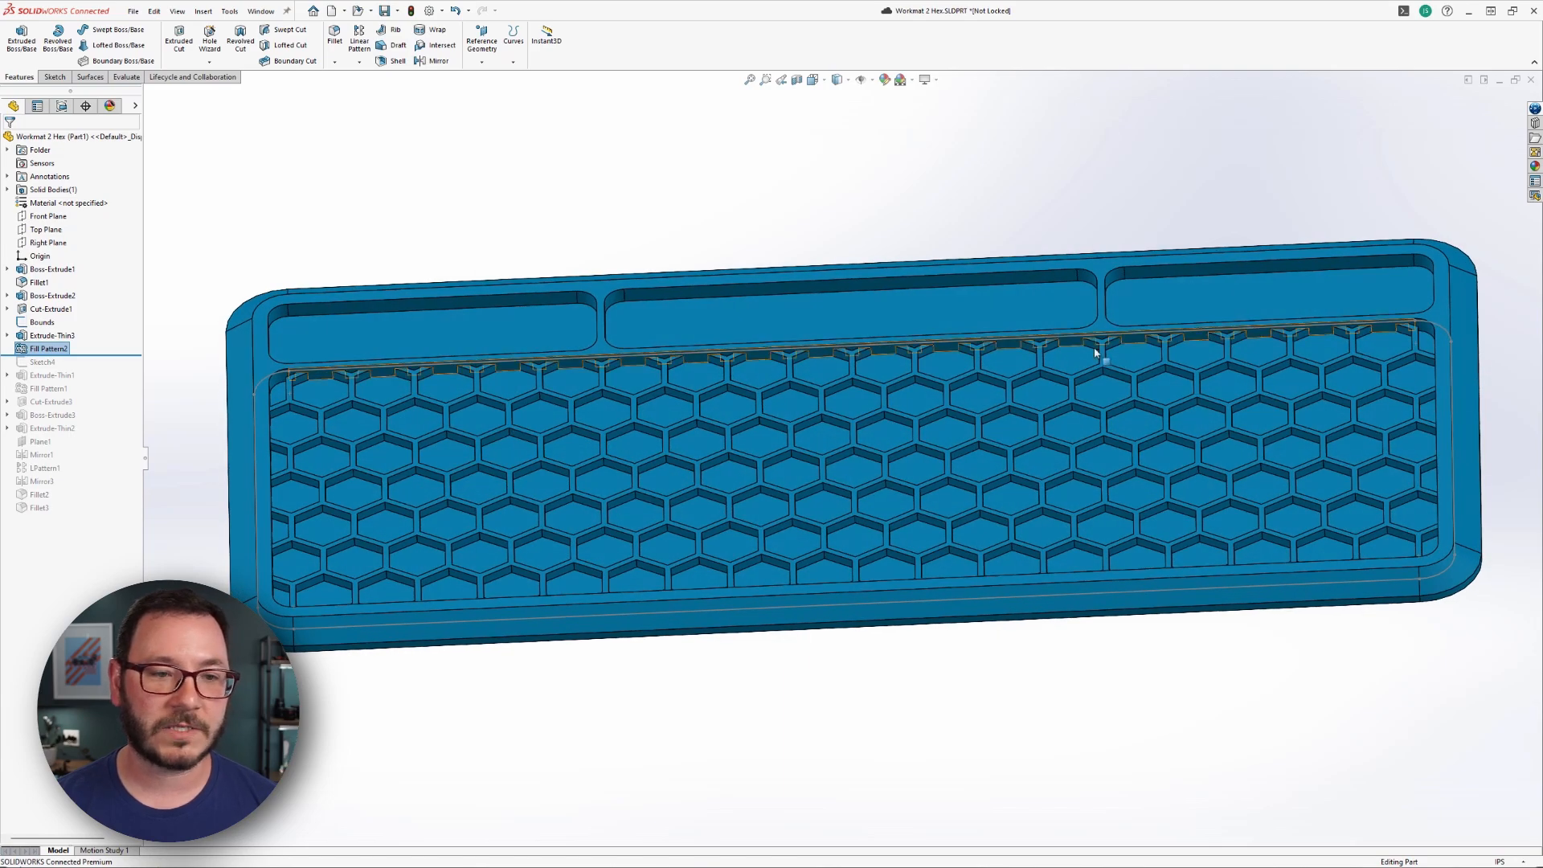
middle_drag(1184, 373, 947, 447)
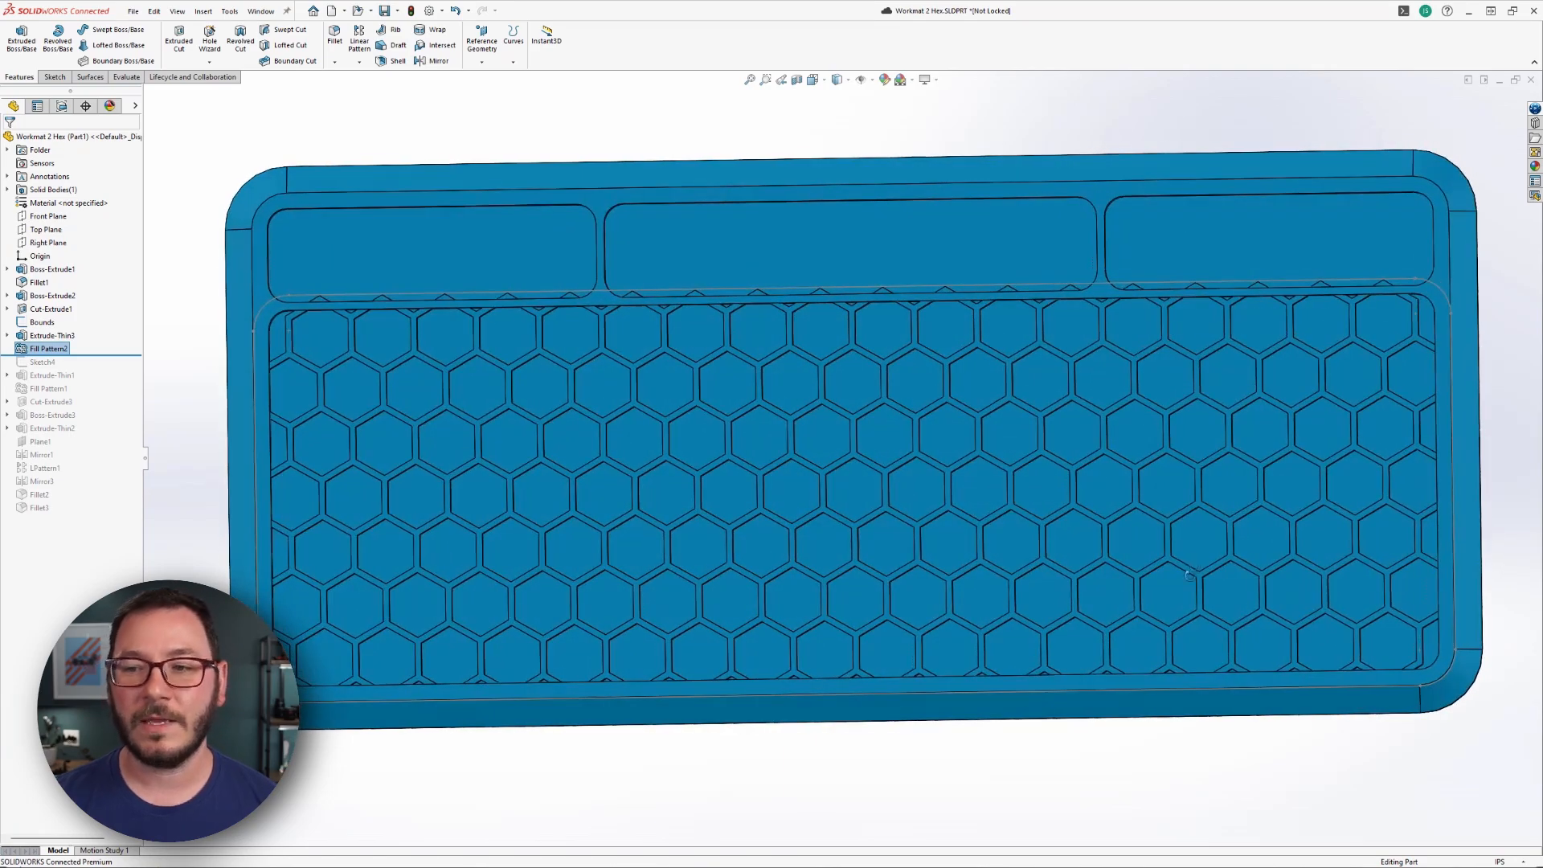